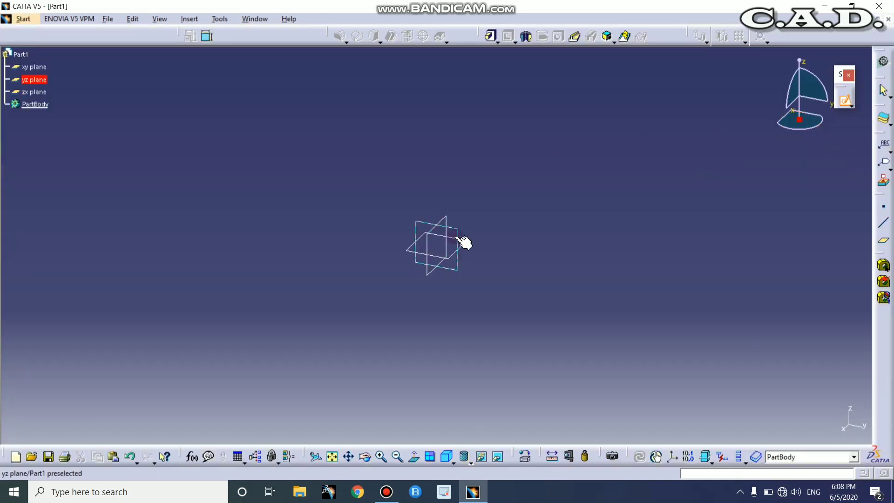
# - Open a sketch on the yz plane and draw a tall rectangle on the negative side of the vertical axis
pyautogui.click(458, 238)
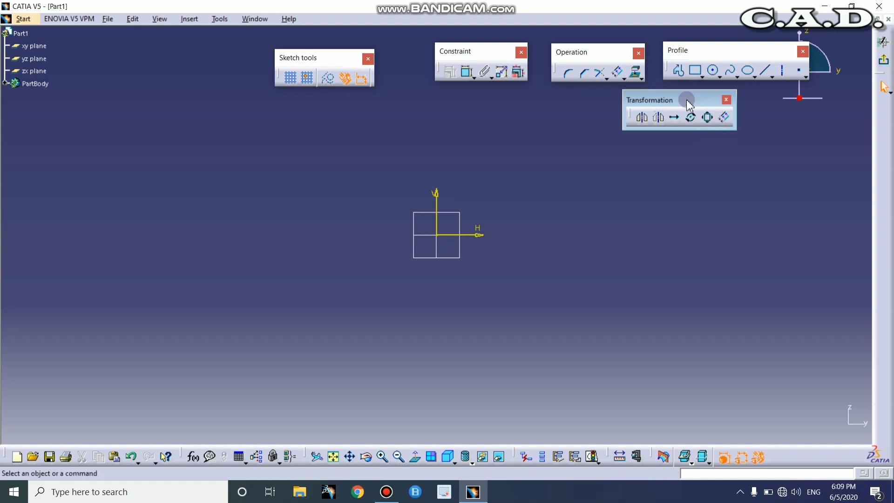
pyautogui.click(695, 71)
pyautogui.click(313, 153)
pyautogui.click(351, 241)
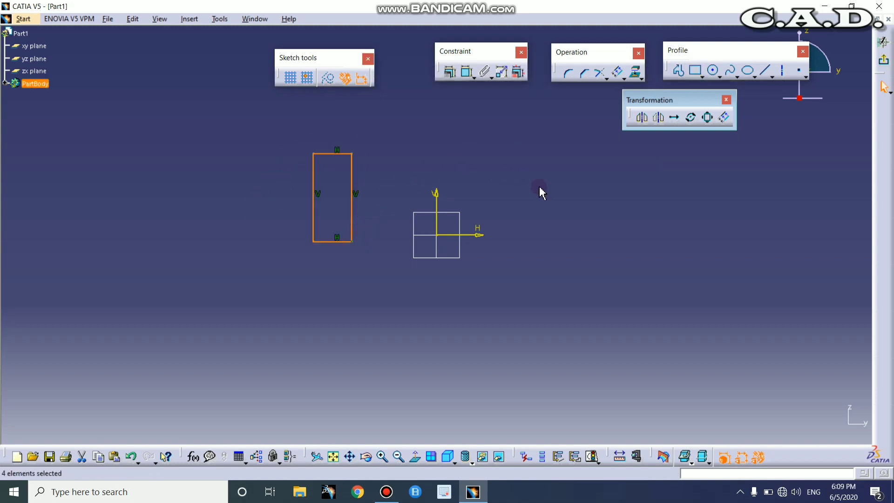
# - Mirror the rectangle about the vertical axis and delete both the original and its copy
pyautogui.click(644, 120)
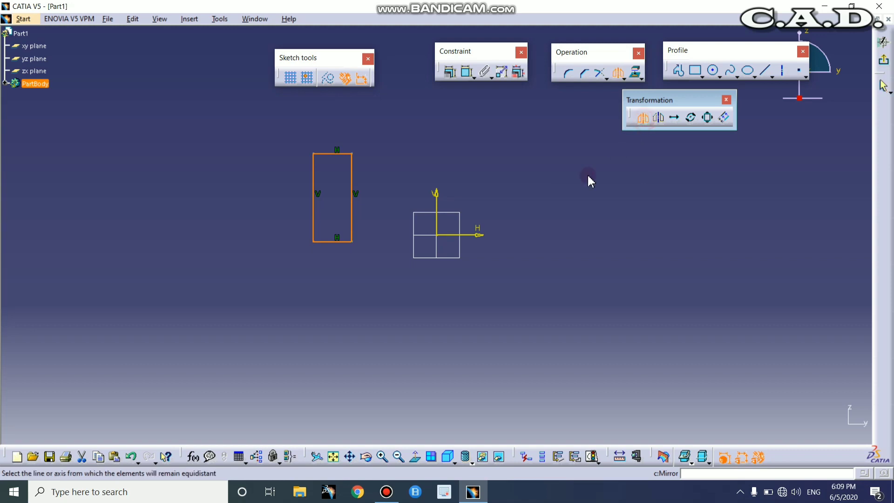
pyautogui.click(437, 195)
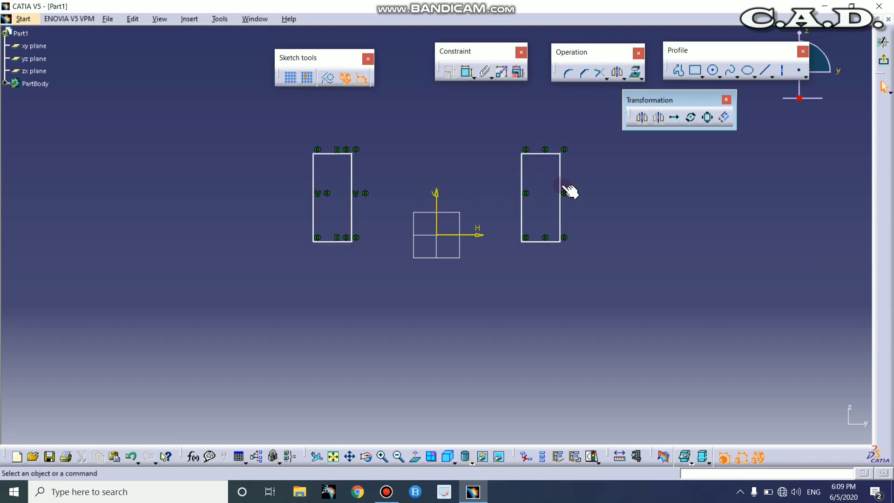
pyautogui.moveTo(590, 116)
pyautogui.mouseDown()
pyautogui.moveTo(397, 321)
pyautogui.moveTo(306, 313)
pyautogui.mouseUp()
pyautogui.press('Delete')
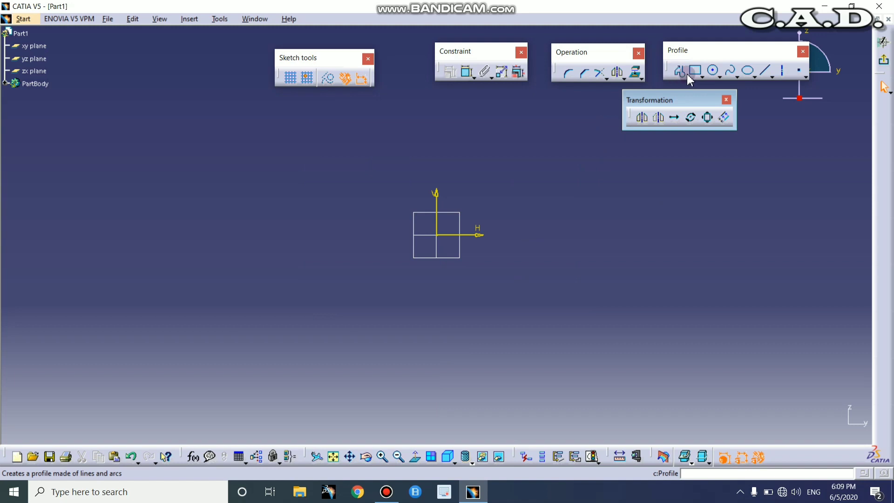
# - Sketch a circle on the negative side of the vertical axis and flip it across that axis with Symmetry
pyautogui.click(713, 70)
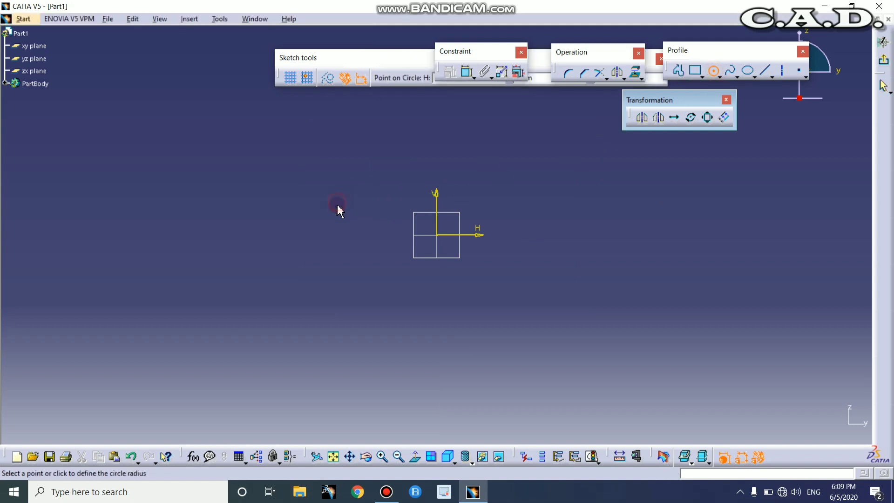
pyautogui.click(352, 227)
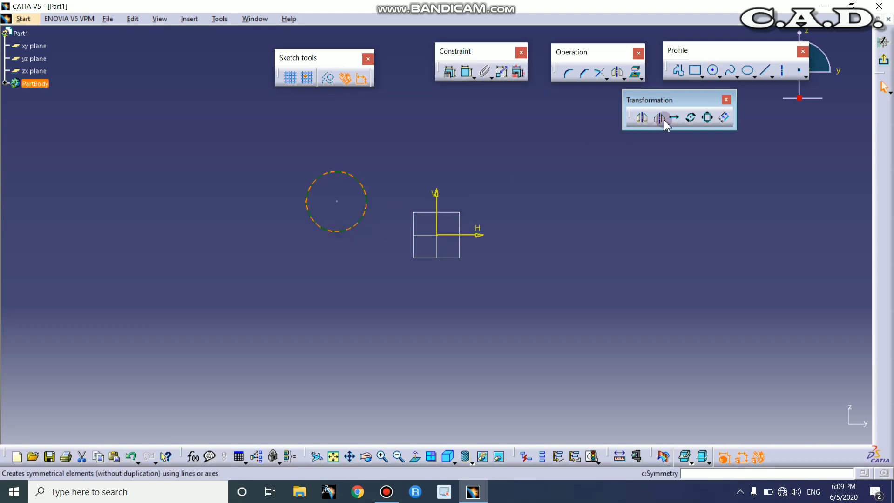
pyautogui.click(437, 200)
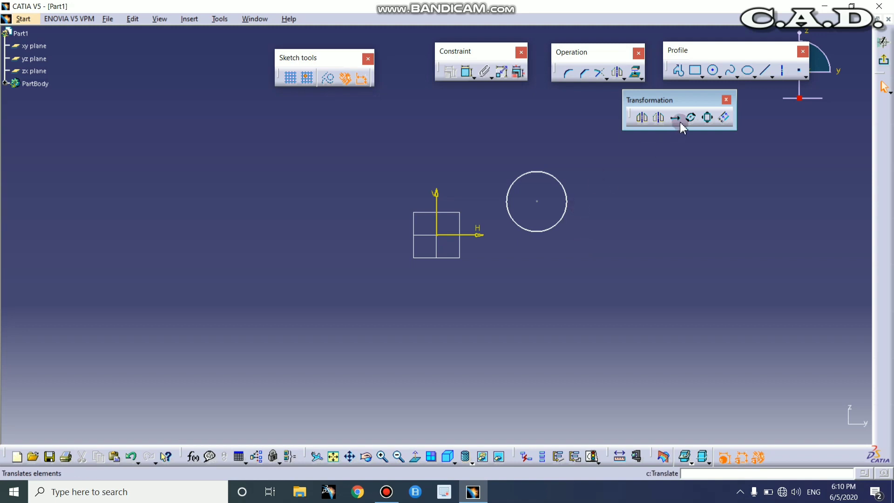
# - Flip the circle back across the vertical axis with Symmetry and delete it
pyautogui.click(567, 209)
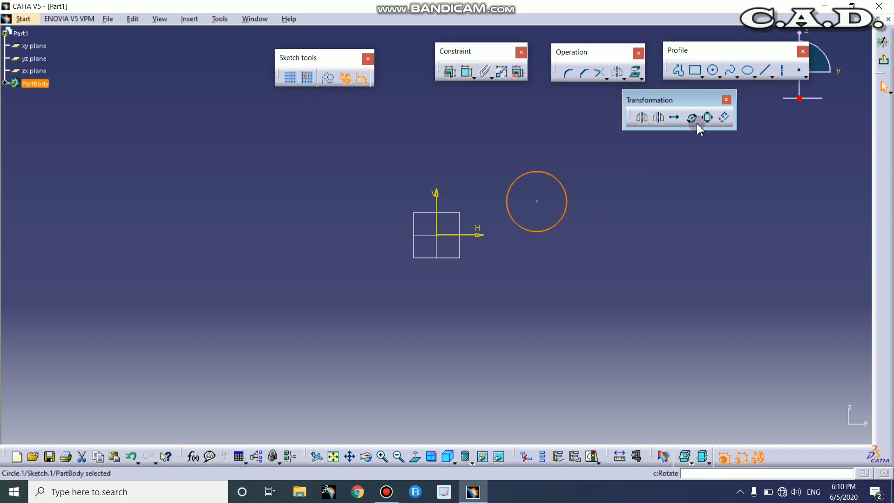
pyautogui.click(658, 117)
pyautogui.click(438, 196)
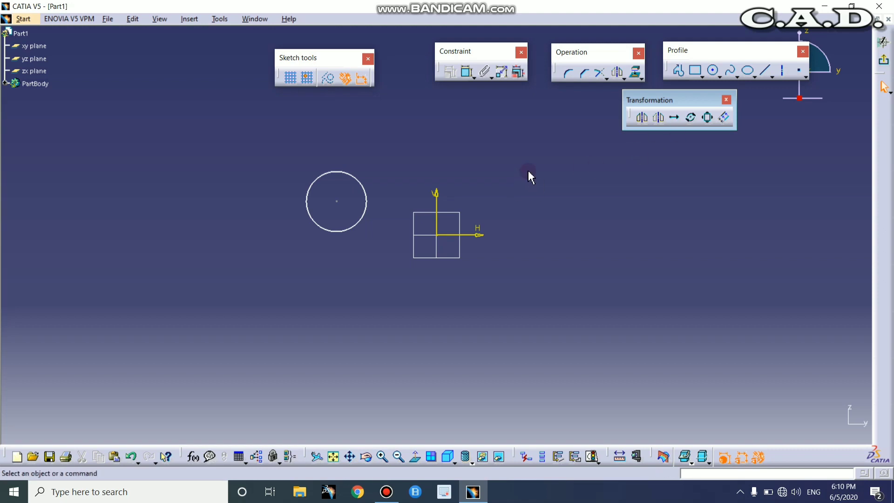
pyautogui.moveTo(417, 134); pyautogui.dragTo(283, 306)
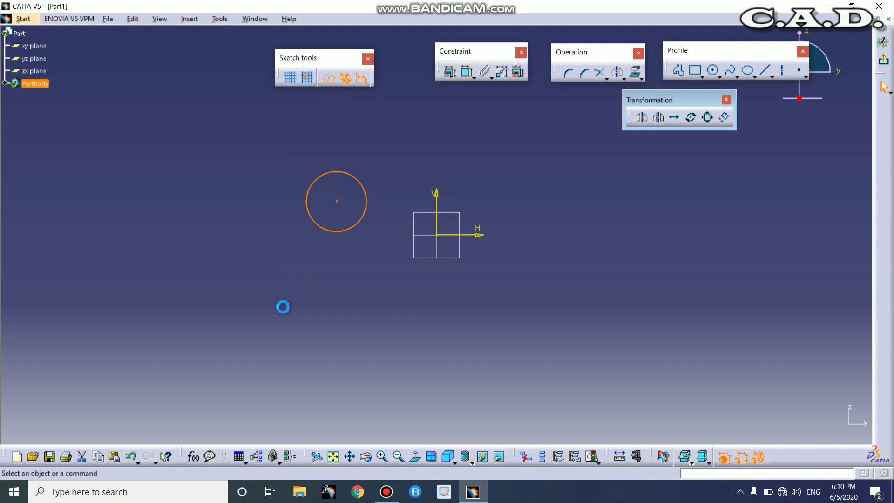
pyautogui.press('Delete')
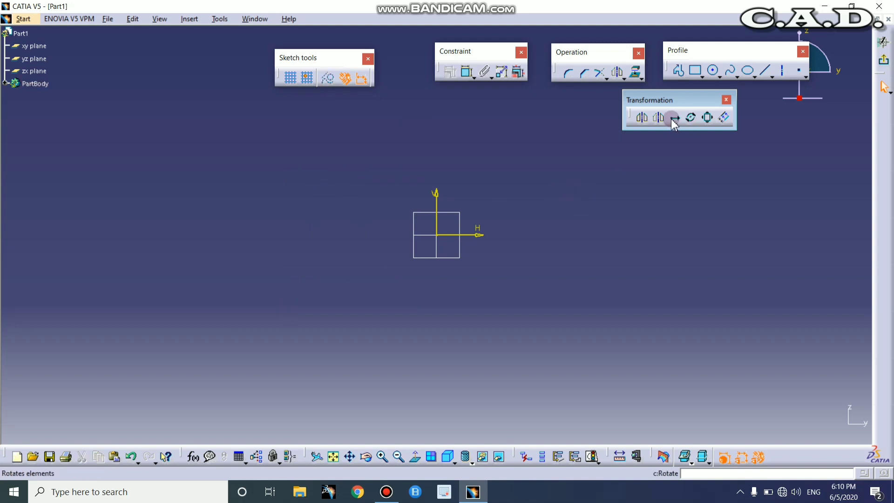
# - Sketch a new circle on the negative side of the vertical axis, slightly above the origin, and deselect it
pyautogui.click(713, 72)
pyautogui.click(311, 203)
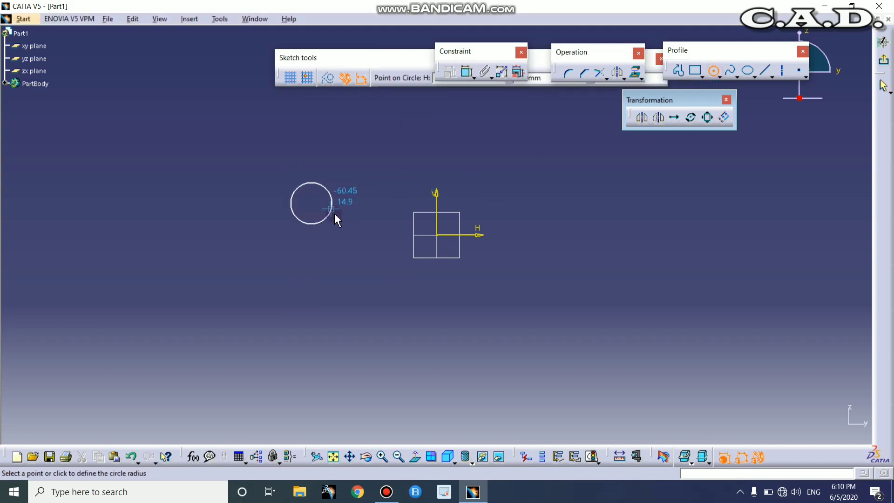
pyautogui.click(335, 214)
pyautogui.click(381, 161)
# - Rearrange the floating Sketch tools, Constraint, Operation, Profile and Transformation toolbars
pyautogui.moveTo(330, 64); pyautogui.dragTo(368, 54)
pyautogui.moveTo(458, 53); pyautogui.dragTo(460, 48)
pyautogui.moveTo(569, 52); pyautogui.dragTo(570, 46)
pyautogui.moveTo(675, 49); pyautogui.dragTo(677, 48)
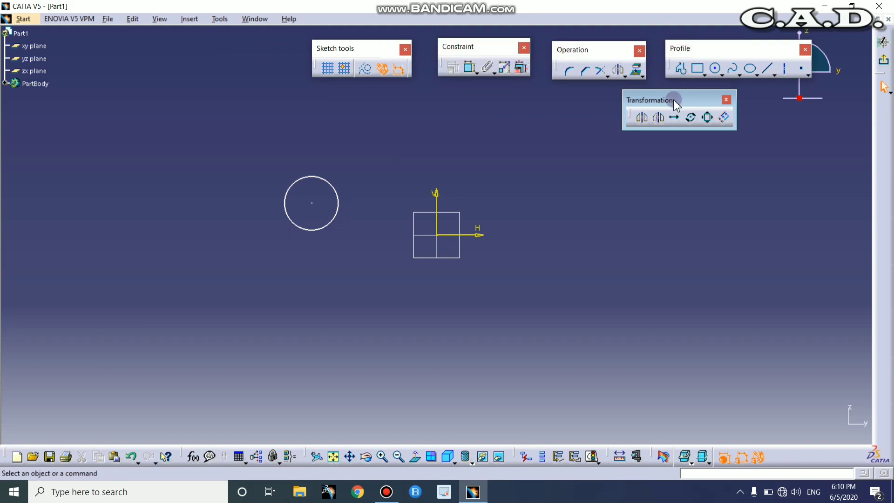
pyautogui.moveTo(672, 98); pyautogui.dragTo(675, 98)
pyautogui.moveTo(627, 59); pyautogui.dragTo(629, 57)
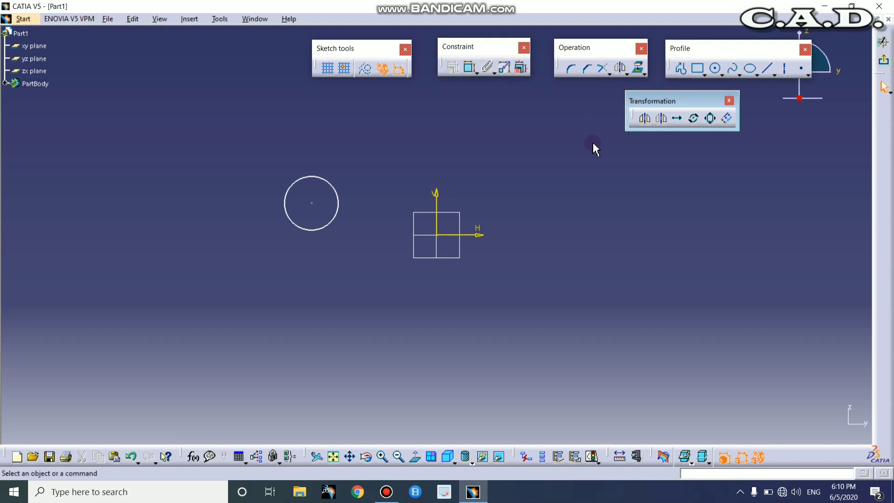
# - Translate the circle diagonally upward toward the positive side in duplicate mode with 3 instances
pyautogui.click(677, 118)
pyautogui.click(338, 204)
pyautogui.click(417, 204)
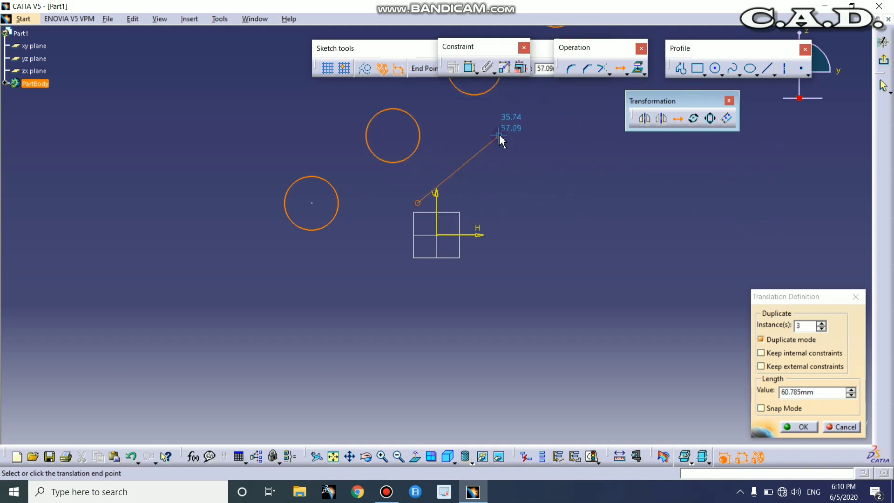
pyautogui.click(484, 160)
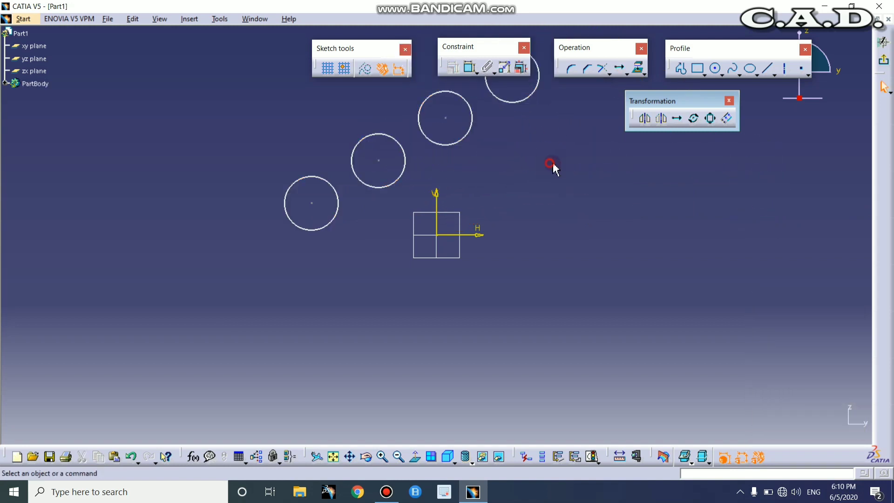
# - Sketch a separate circle on the positive side of the vertical axis, clear of the diagonal row
pyautogui.moveTo(554, 191)
pyautogui.keyDown('ctrl'); pyautogui.mouseDown(button='middle')
pyautogui.moveTo(555, 212)
pyautogui.moveTo(644, 197)
pyautogui.mouseUp(button='middle'); pyautogui.keyUp('ctrl')
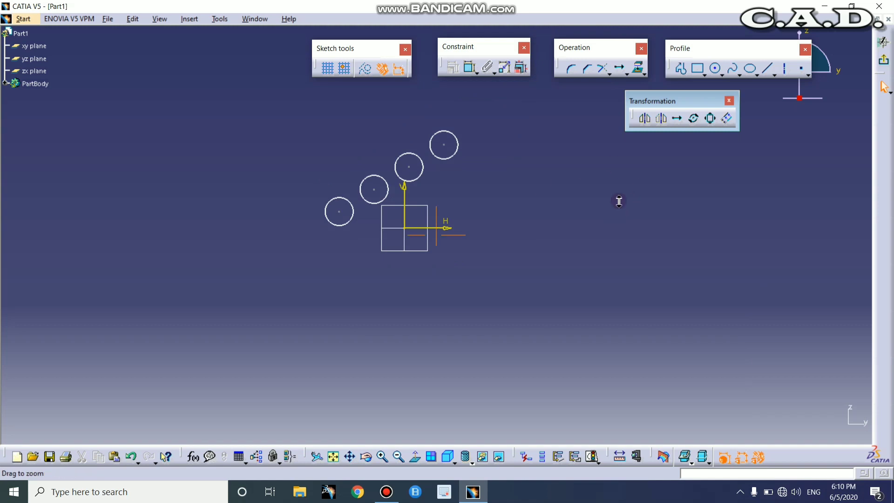
pyautogui.click(714, 69)
pyautogui.click(540, 189)
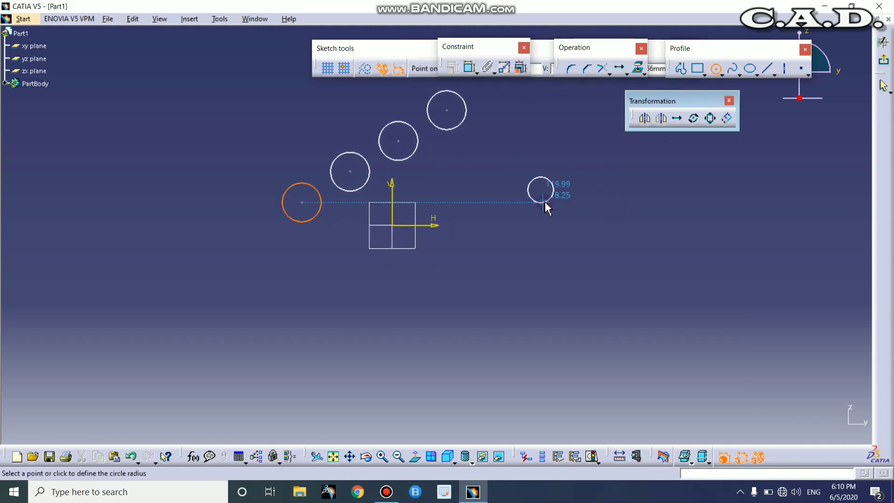
pyautogui.click(550, 211)
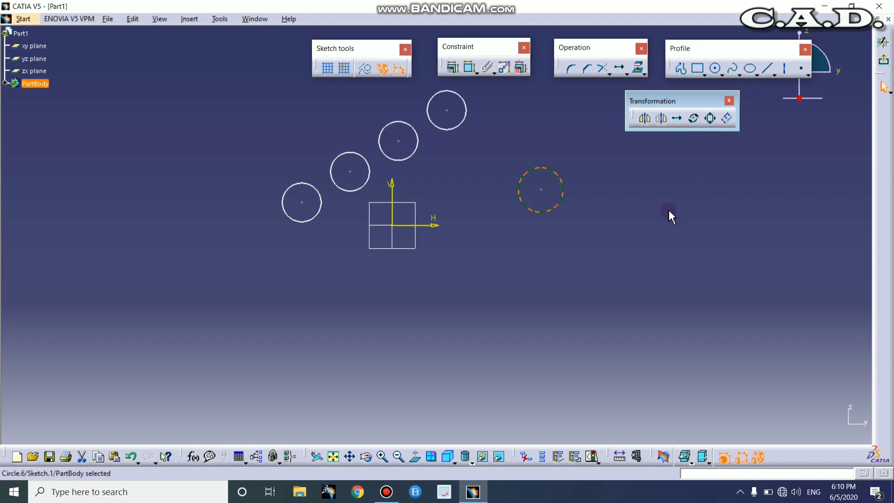
# - Rotate the separate circle about the origin with 5 duplicate instances, a vertical reference line and a 300 degree angle
pyautogui.moveTo(636, 212); pyautogui.dragTo(680, 225, button='middle')
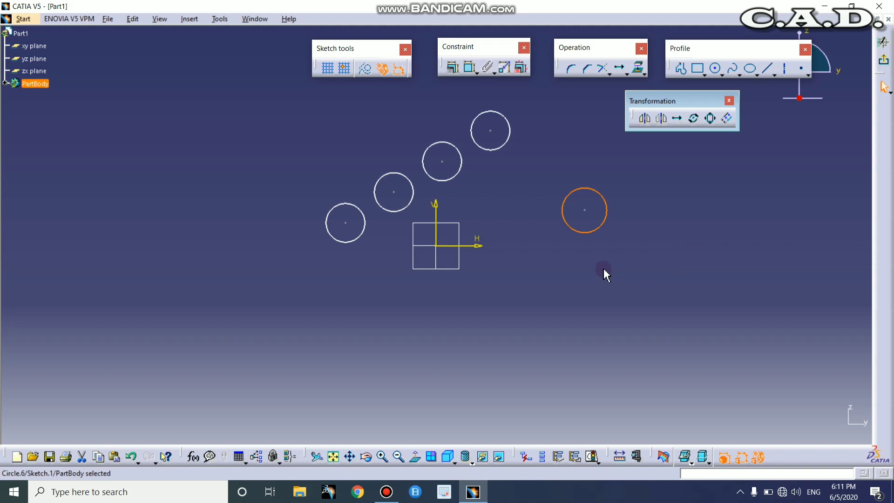
pyautogui.click(694, 119)
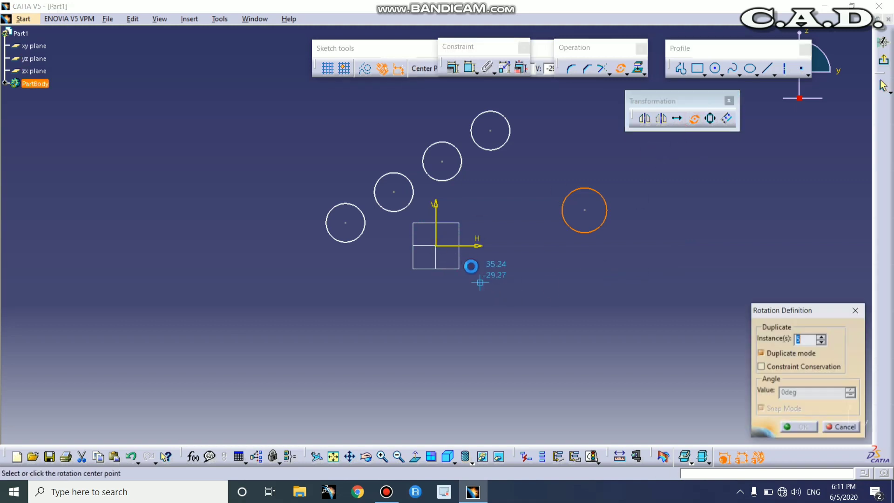
pyautogui.click(435, 245)
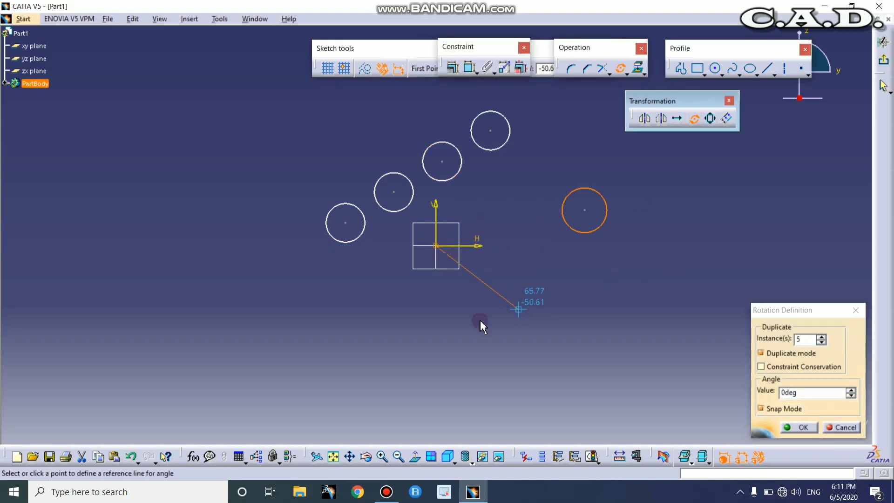
pyautogui.click(436, 115)
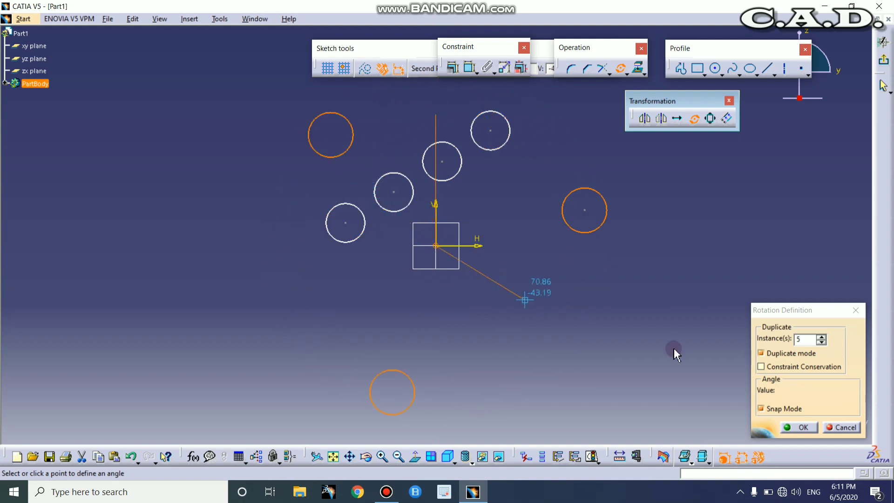
pyautogui.doubleClick(831, 394)
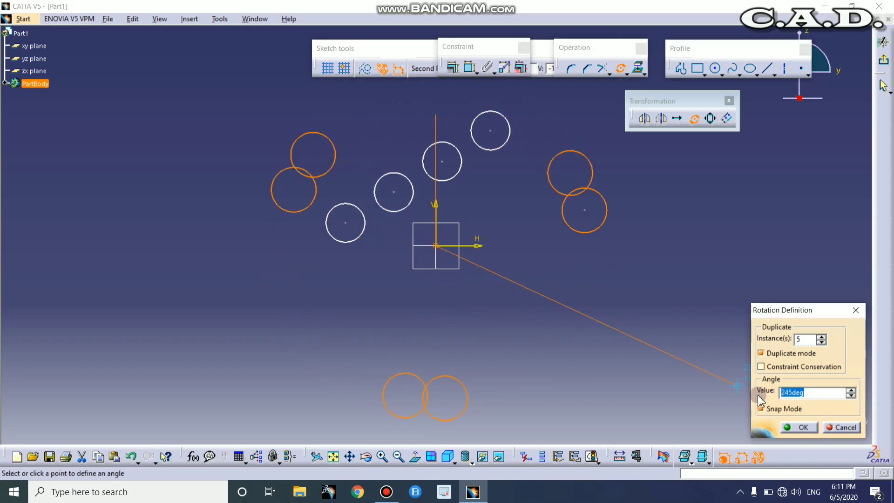
pyautogui.write('300')
pyautogui.click(809, 427)
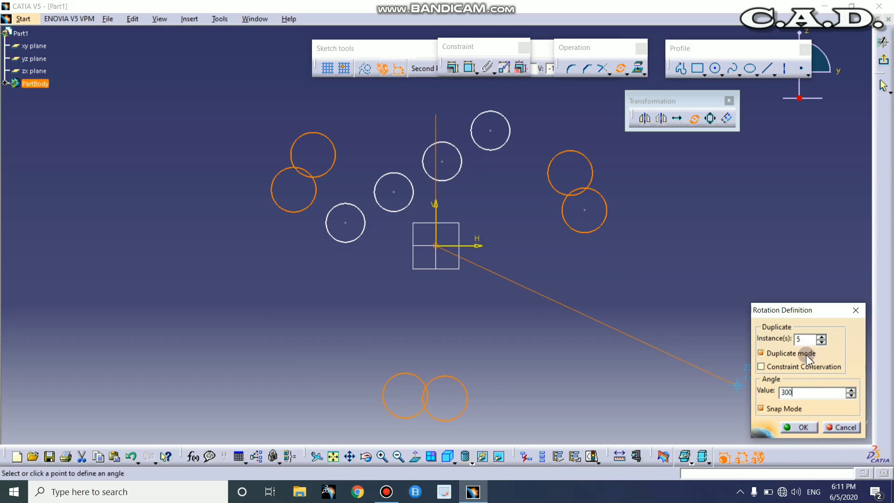
pyautogui.click(807, 425)
# - Delete all the translated and rotated circles from the sketch
pyautogui.moveTo(660, 238); pyautogui.dragTo(671, 300, button='middle')
pyautogui.moveTo(640, 174); pyautogui.dragTo(637, 242, button='middle')
pyautogui.moveTo(631, 171); pyautogui.dragTo(274, 394)
pyautogui.press('Delete')
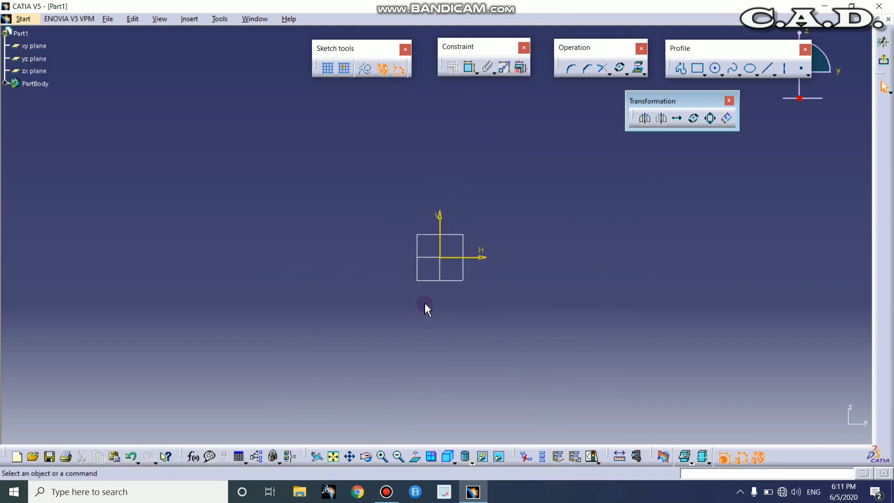
# - Sketch a small circle on the negative side of the vertical axis, above the horizontal axis
pyautogui.click(716, 69)
pyautogui.click(355, 205)
pyautogui.click(373, 208)
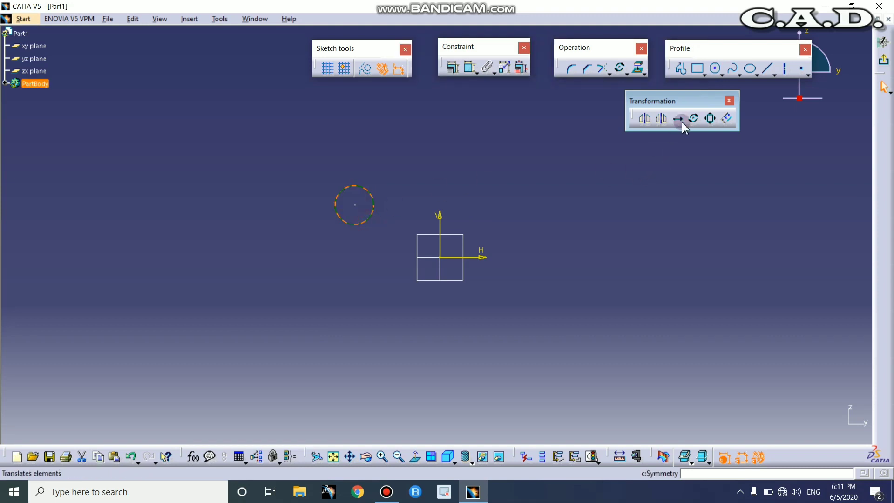
# - Rotate the small circle about the origin with 5 duplicate instances, picking a vertical reference line and a freehand angle
pyautogui.click(696, 119)
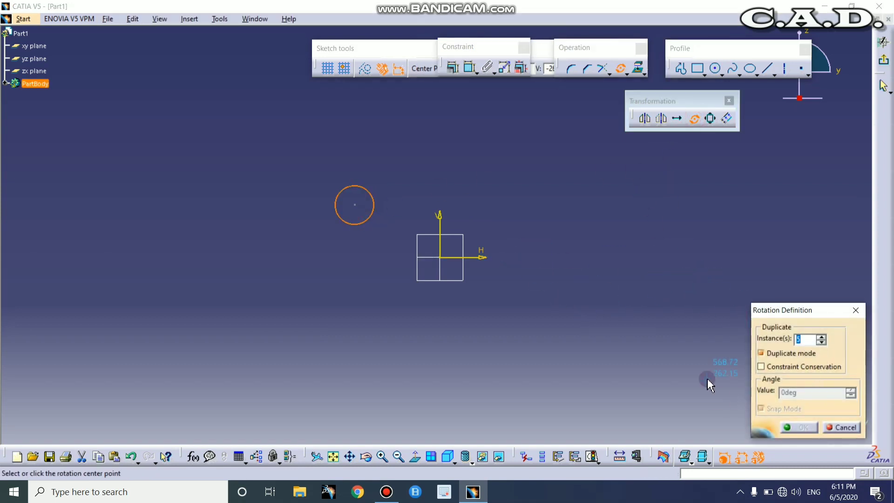
pyautogui.click(440, 257)
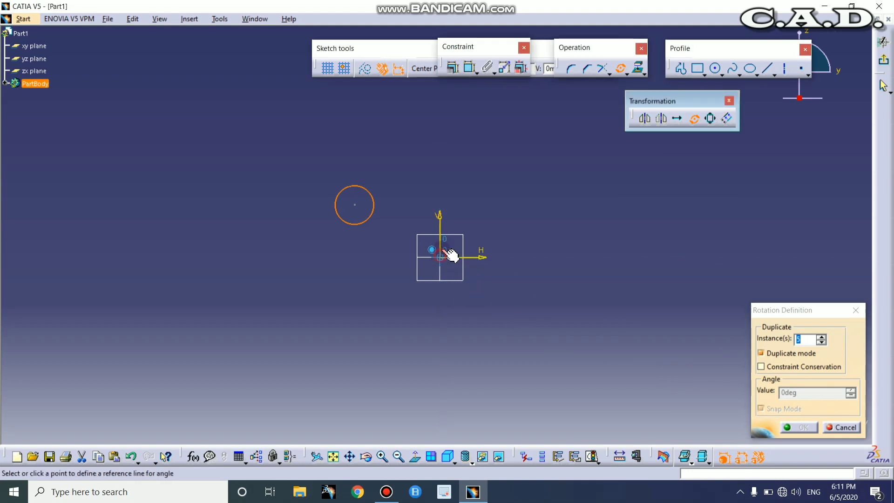
pyautogui.click(439, 182)
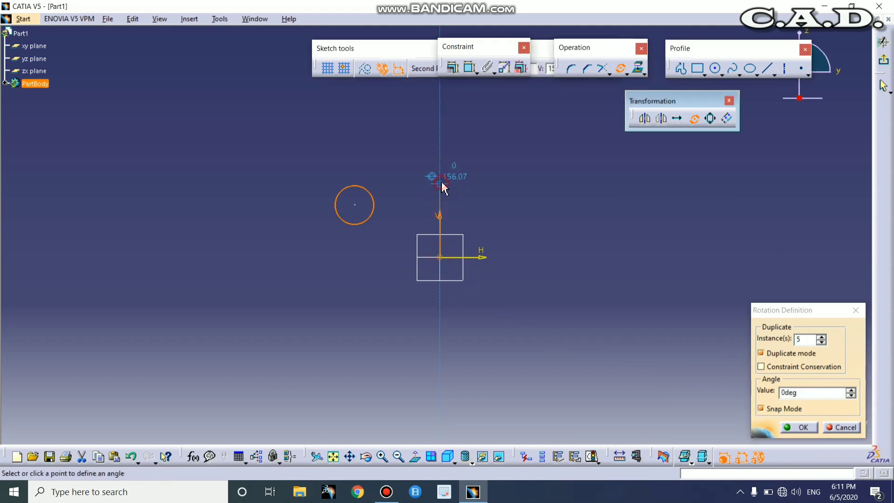
pyautogui.click(519, 213)
# - Delete the small circle and all its rotated copies
pyautogui.scroll(-4, 594, 135)
pyautogui.moveTo(591, 129); pyautogui.dragTo(265, 414)
pyautogui.press('Delete')
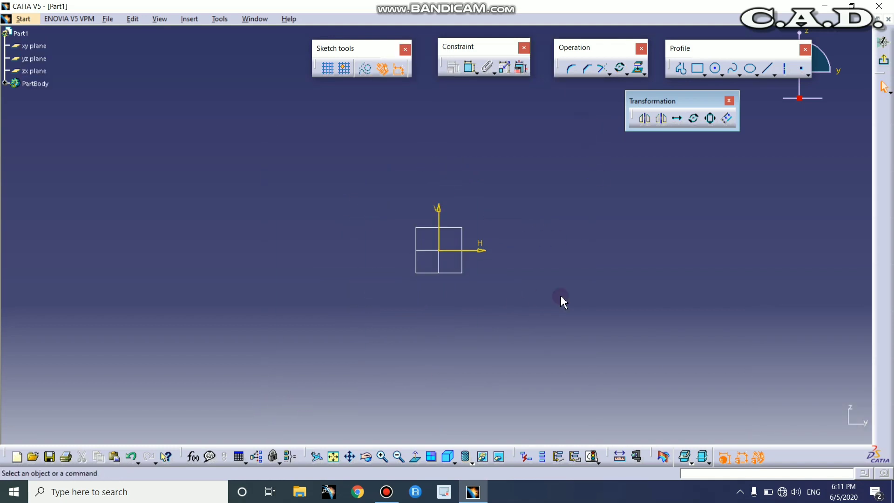
# - Sketch a rectangle enclosing the origin, with its first corner at about H -80 mm, V 102 mm
pyautogui.moveTo(561, 224); pyautogui.dragTo(563, 246, button='middle')
pyautogui.moveTo(557, 309); pyautogui.dragTo(549, 225, button='middle')
pyautogui.moveTo(563, 280); pyautogui.dragTo(564, 319, button='middle')
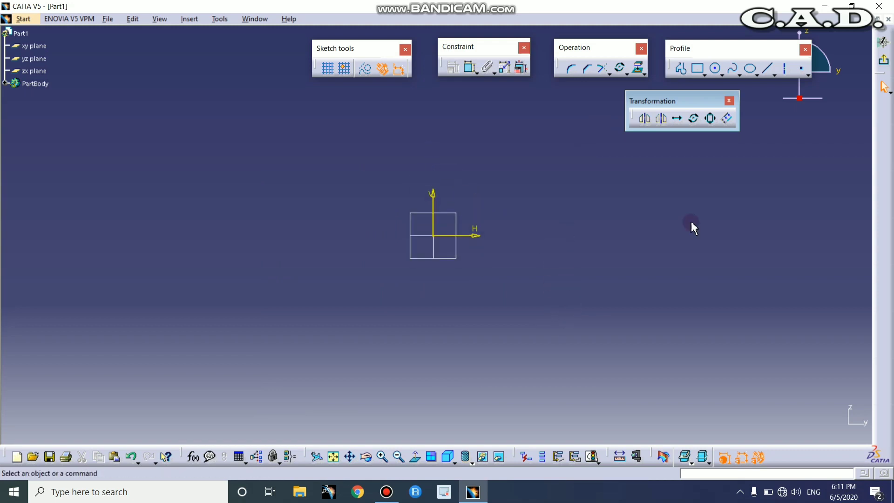
pyautogui.click(693, 77)
pyautogui.click(386, 176)
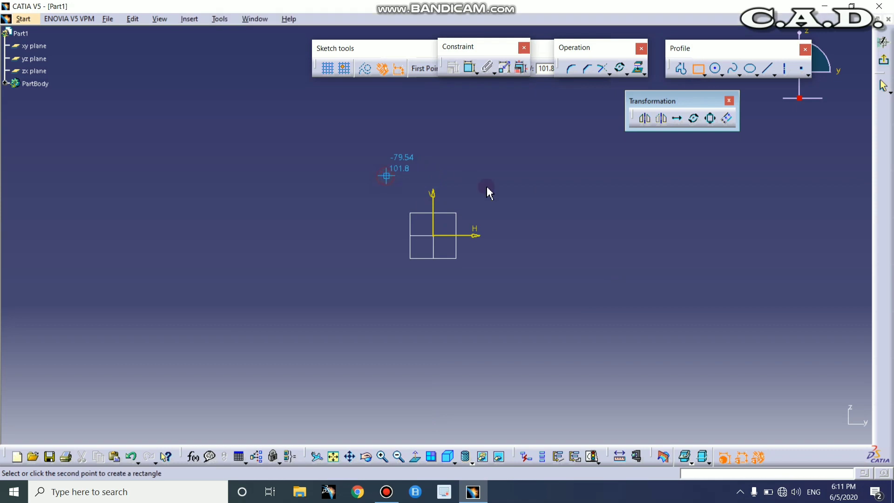
pyautogui.click(480, 305)
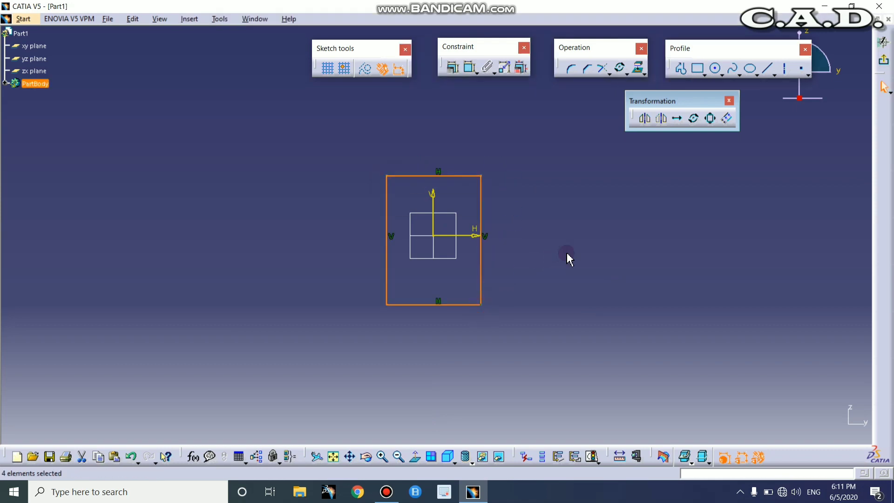
# - Scale a duplicate of the rectangle about a center point on the horizontal axis, setting the scale by a second picked point
pyautogui.click(566, 248)
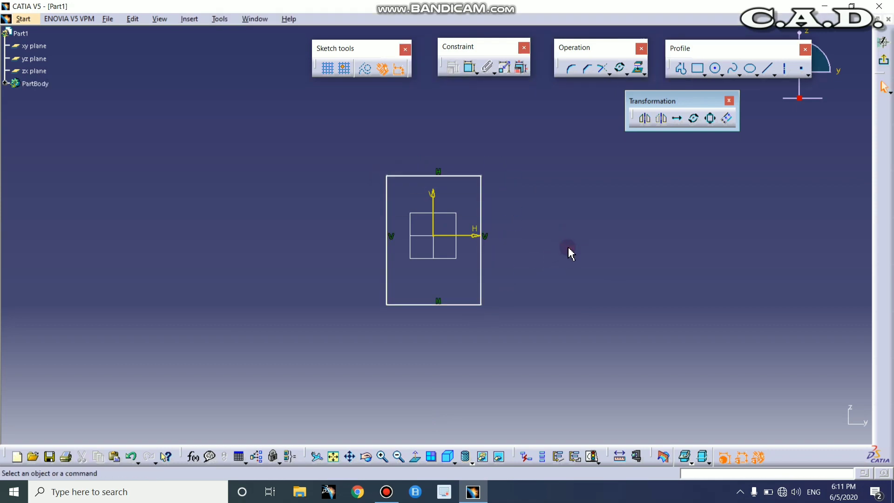
pyautogui.click(710, 118)
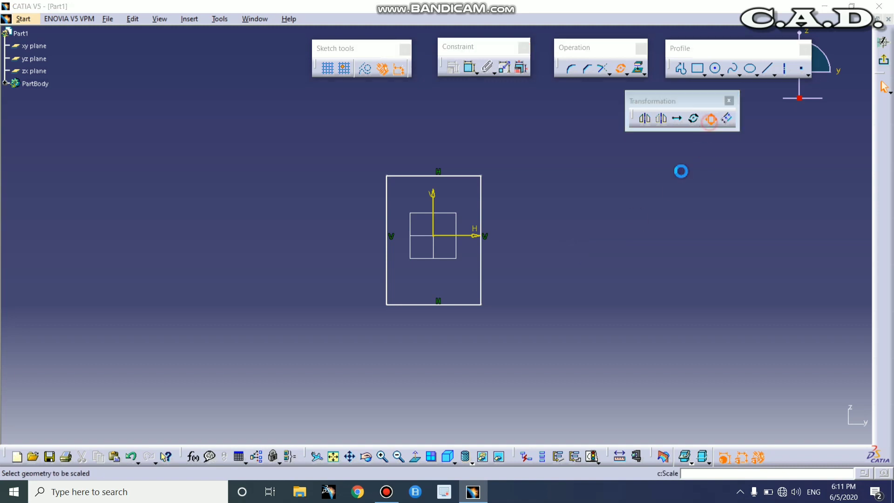
pyautogui.moveTo(521, 143)
pyautogui.mouseDown()
pyautogui.moveTo(532, 305)
pyautogui.moveTo(354, 365)
pyautogui.mouseUp()
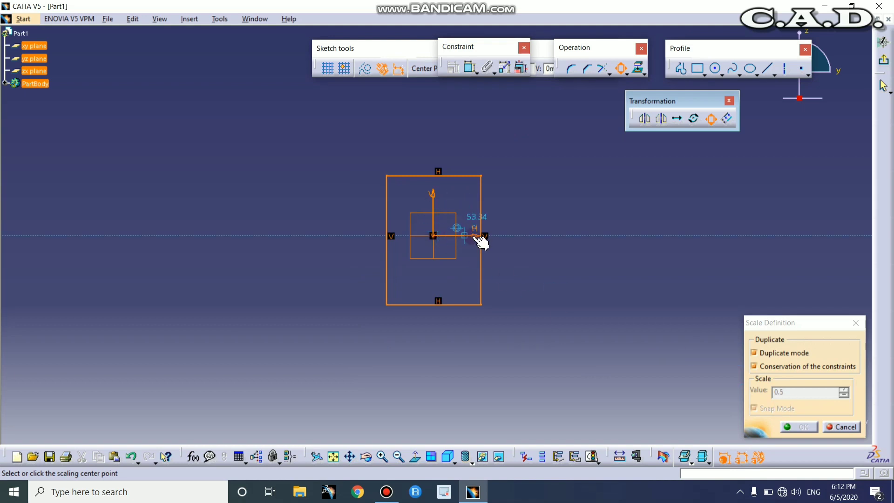
pyautogui.click(537, 236)
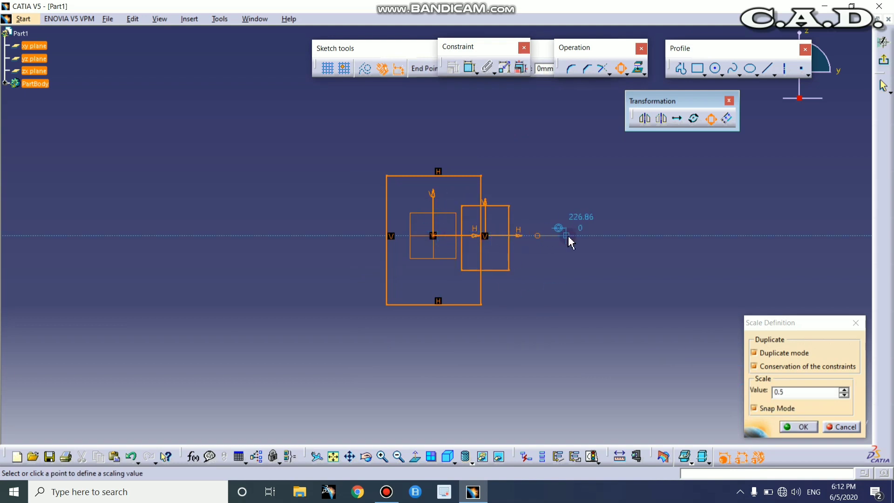
pyautogui.click(630, 236)
# - Delete the original rectangle and its scaled copy
pyautogui.moveTo(574, 187); pyautogui.dragTo(574, 249, button='middle')
pyautogui.moveTo(535, 144)
pyautogui.mouseDown()
pyautogui.moveTo(522, 307)
pyautogui.moveTo(223, 388)
pyautogui.mouseUp()
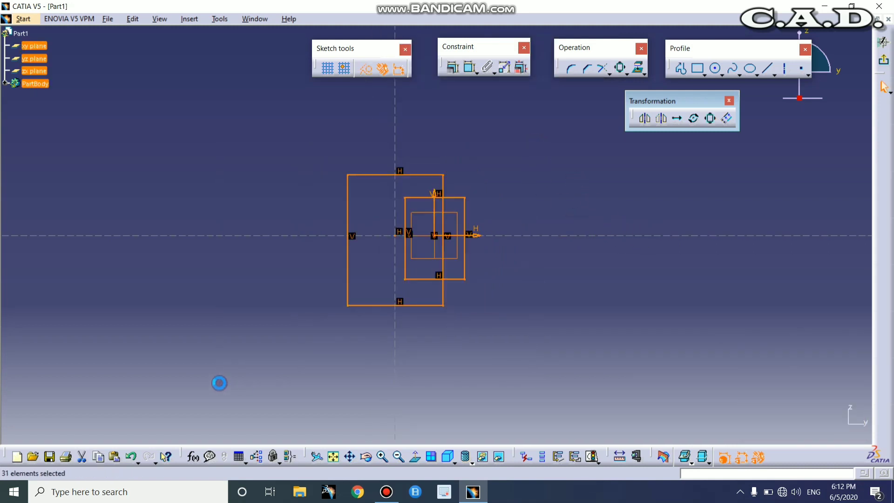
pyautogui.press('Delete')
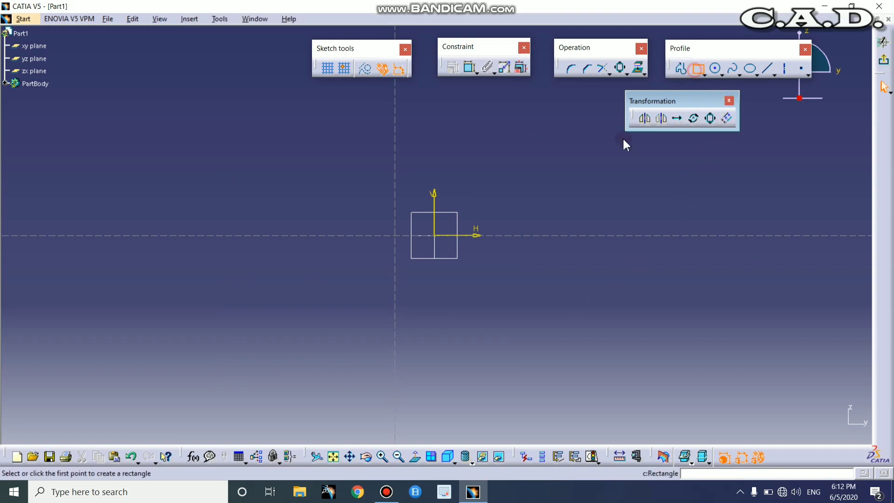
# - Sketch a tall narrow rectangle on the negative side of the vertical axis and offset it outward by a freehand distance
pyautogui.click(695, 70)
pyautogui.click(306, 184)
pyautogui.click(359, 321)
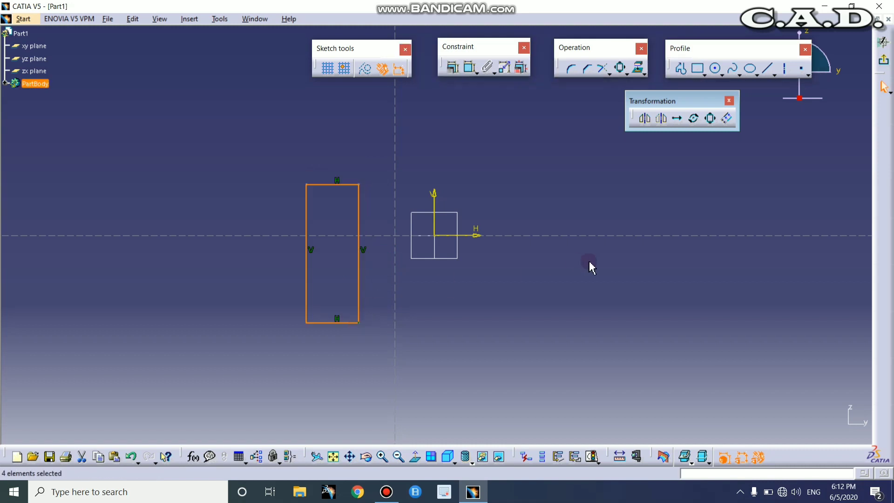
pyautogui.click(726, 118)
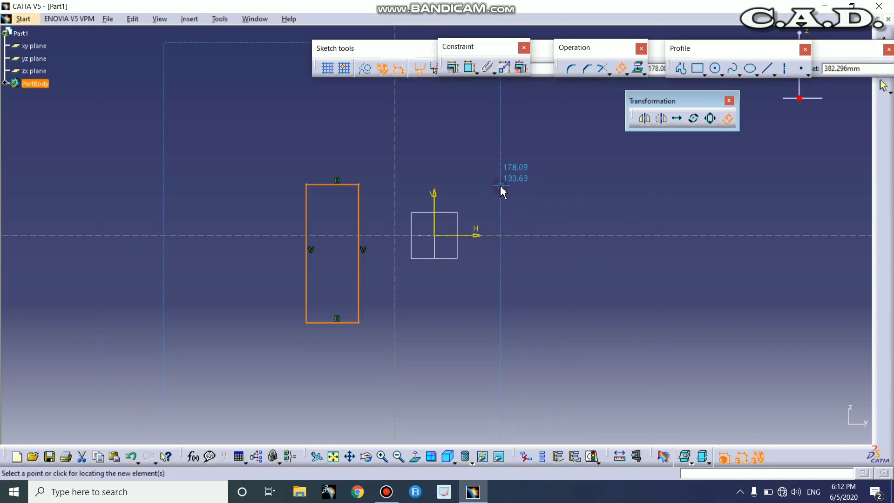
pyautogui.click(456, 197)
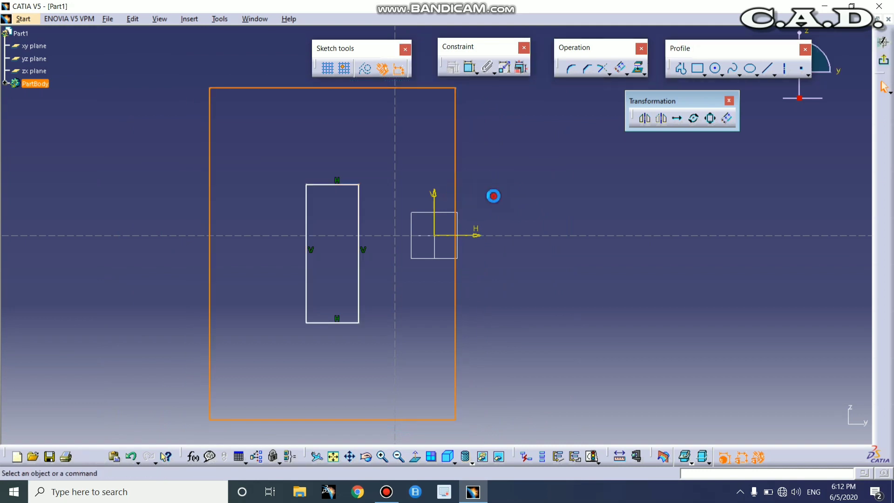
# - Delete the narrow rectangle and its offset copy
pyautogui.moveTo(497, 162); pyautogui.dragTo(298, 440)
pyautogui.press('Delete')
pyautogui.moveTo(613, 372); pyautogui.dragTo(596, 328, button='middle')
pyautogui.moveTo(632, 306); pyautogui.dragTo(634, 291, button='middle')
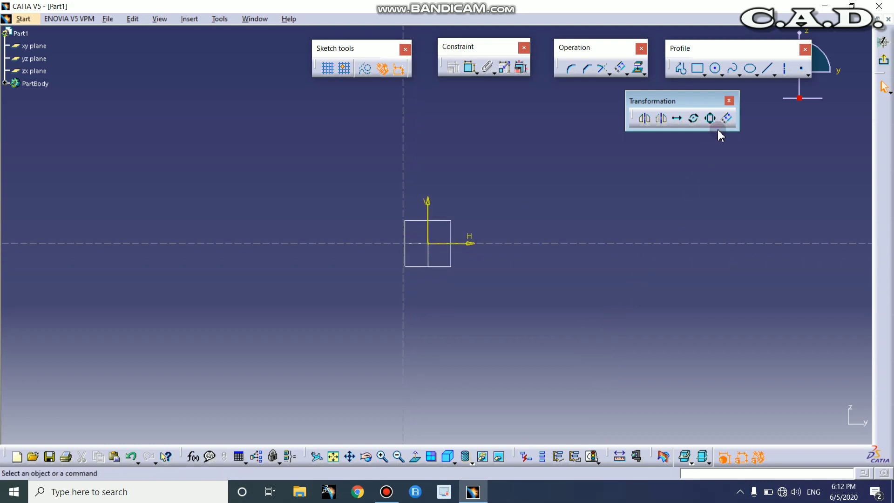
# - Sketch a vertical line on the negative side of the vertical axis, crossing the horizontal axis
pyautogui.click(767, 69)
pyautogui.click(328, 208)
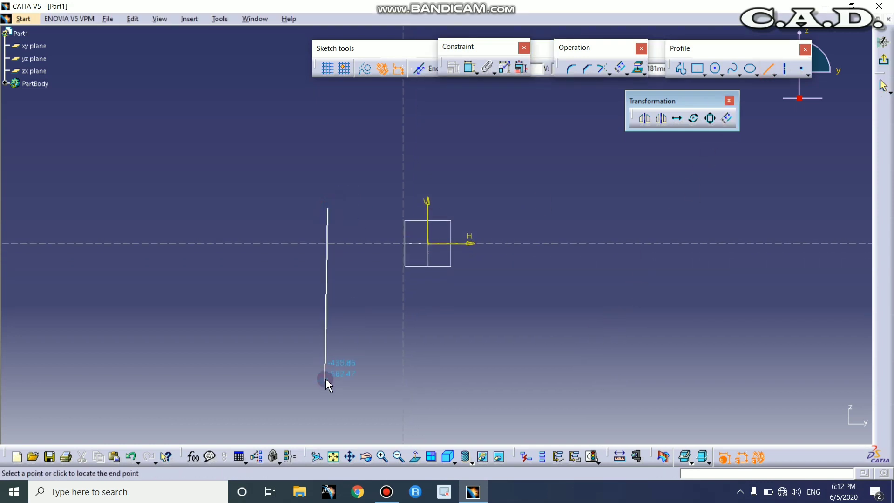
pyautogui.click(327, 380)
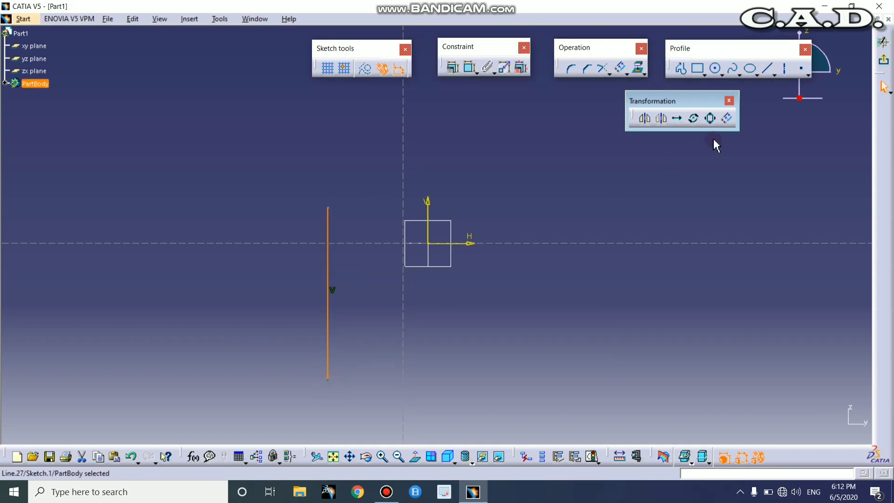
# - Offset the vertical line toward the positive horizontal direction and set the offset distance to 200 mm
pyautogui.click(726, 118)
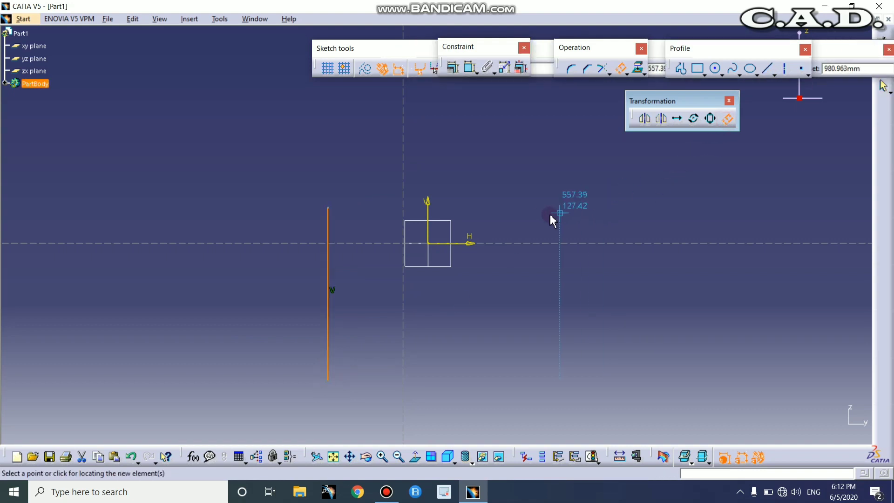
pyautogui.click(500, 211)
pyautogui.click(506, 274)
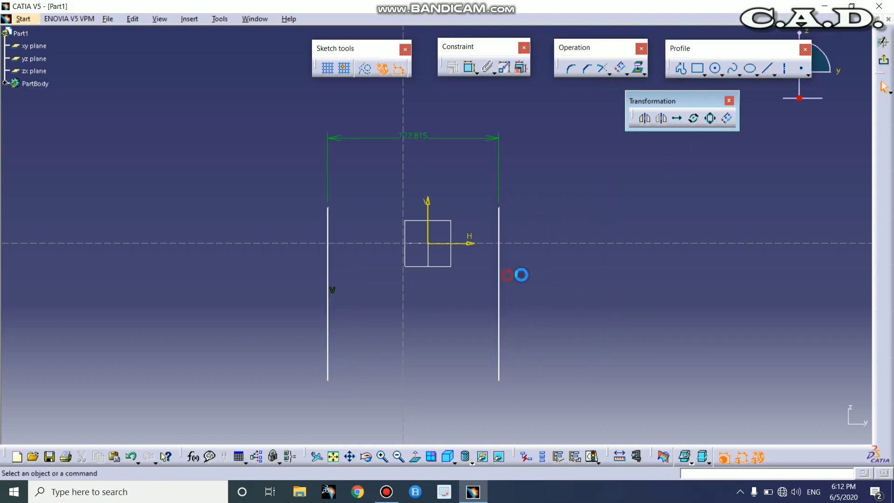
pyautogui.doubleClick(422, 145)
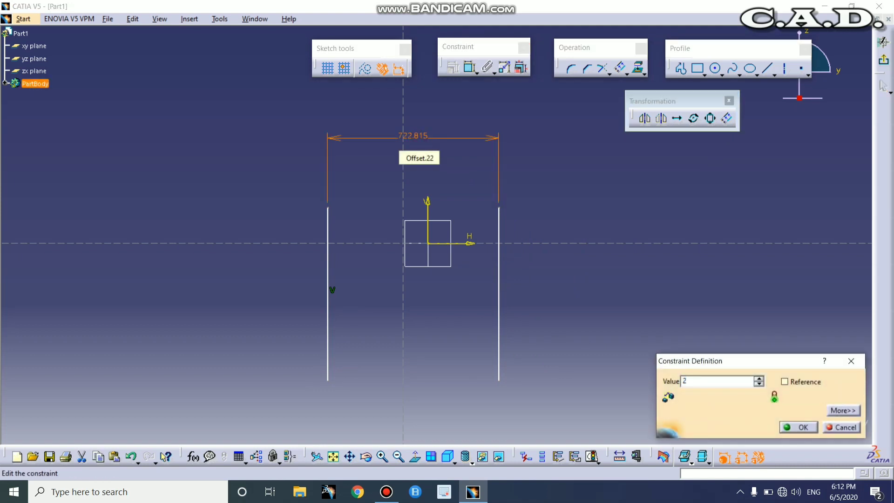
pyautogui.press('Return')
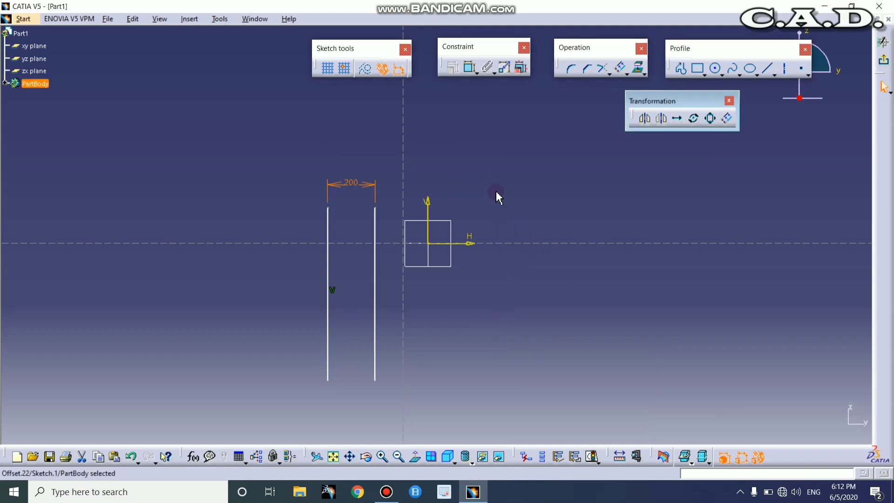
# - Delete the two parallel lines together with their offset dimension
pyautogui.moveTo(510, 213)
pyautogui.mouseDown(button='middle')
pyautogui.moveTo(525, 159)
pyautogui.moveTo(517, 164)
pyautogui.moveTo(523, 238)
pyautogui.mouseUp(button='middle')
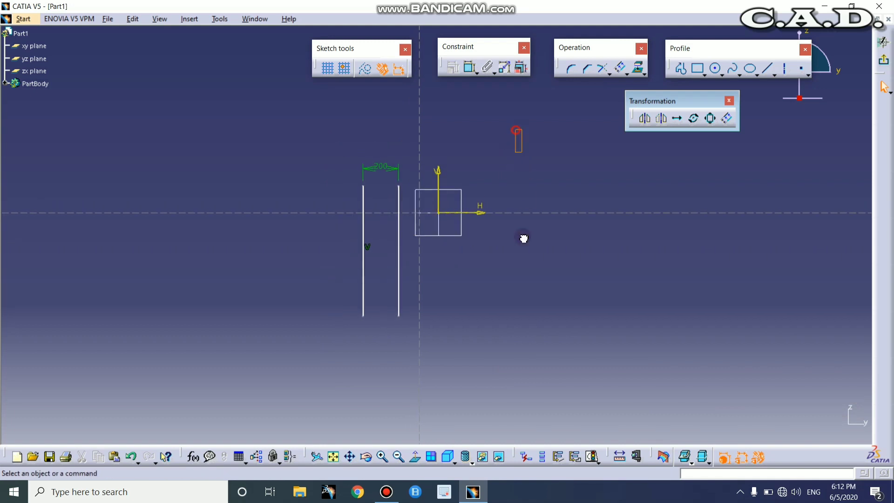
pyautogui.hotkey('ctrl', 'a')
pyautogui.press('Delete')
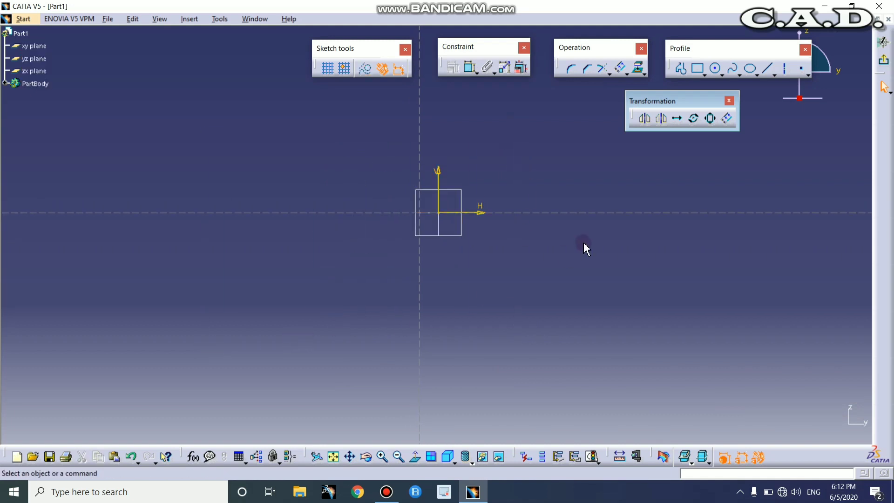
# - Delete the two remaining infinite dashed lines, one horizontal and one vertical
pyautogui.moveTo(610, 303); pyautogui.dragTo(610, 269, button='middle')
pyautogui.moveTo(615, 210); pyautogui.dragTo(598, 247, button='middle')
pyautogui.click(574, 238)
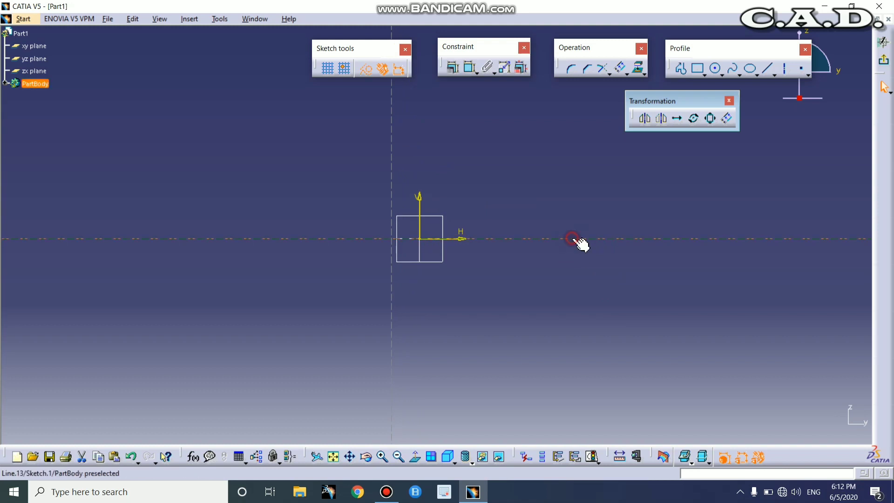
pyautogui.rightClick(392, 300)
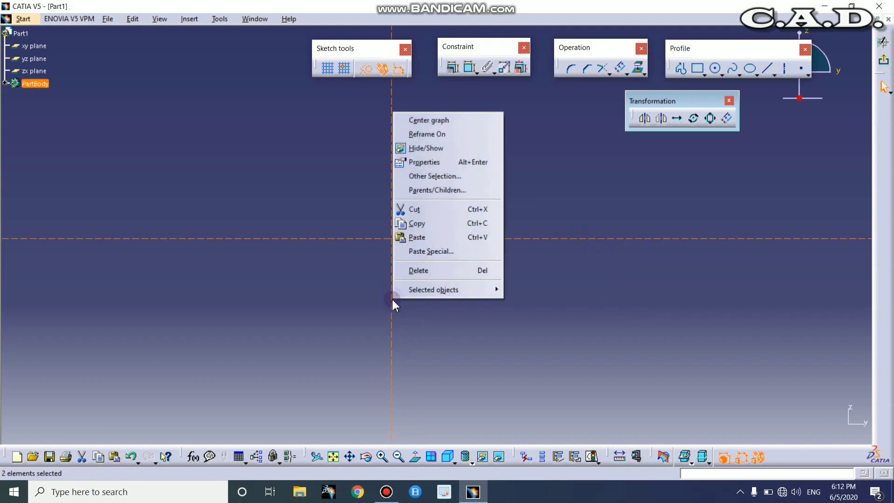
pyautogui.click(425, 273)
pyautogui.moveTo(513, 279); pyautogui.dragTo(540, 278, button='middle')
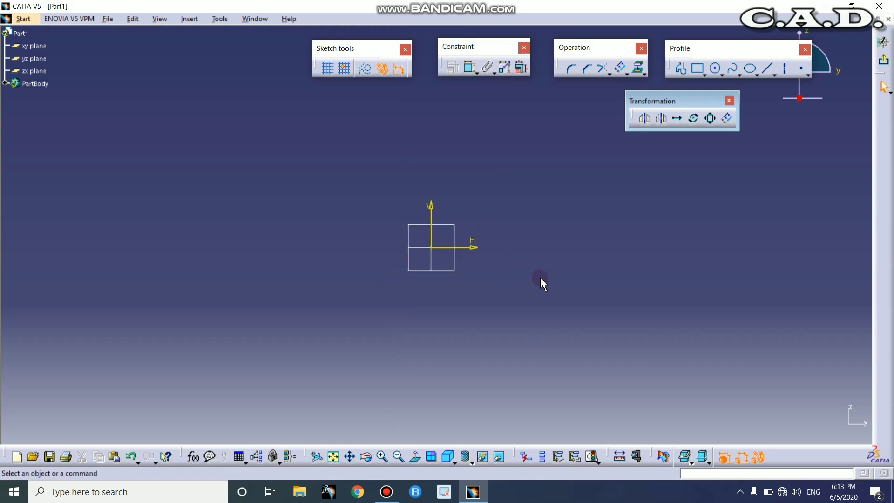
# - Reposition the Sketch tools and Constraint toolbars slightly above the sketch area
pyautogui.moveTo(367, 48); pyautogui.dragTo(373, 49)
pyautogui.moveTo(469, 52); pyautogui.dragTo(483, 57)
pyautogui.moveTo(393, 52); pyautogui.dragTo(410, 53)
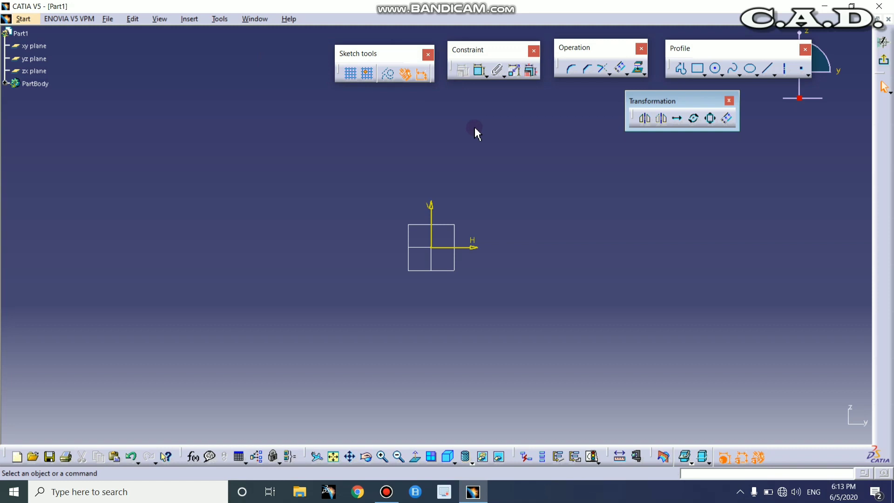
pyautogui.moveTo(389, 56); pyautogui.dragTo(393, 51)
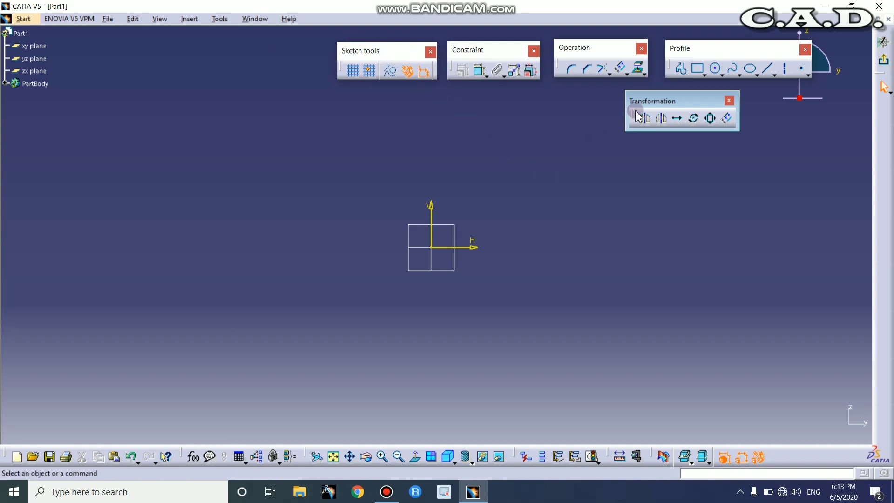
# - Sketch a rectangle about 557 mm wide and 644 mm high enclosing the origin
pyautogui.click(696, 68)
pyautogui.click(360, 177)
pyautogui.click(507, 347)
pyautogui.click(622, 271)
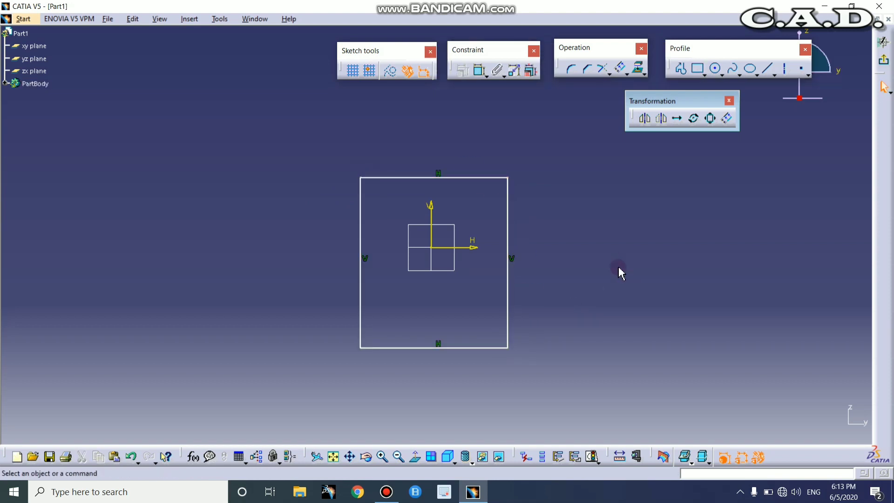
# - Dimension the rectangle's right side from the vertical axis and its upper side from the horizontal axis
pyautogui.click(482, 76)
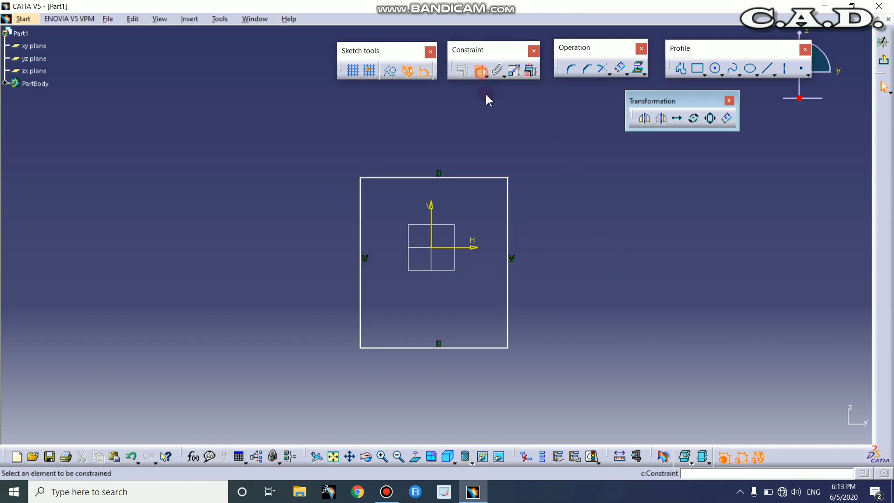
pyautogui.click(507, 218)
pyautogui.click(433, 217)
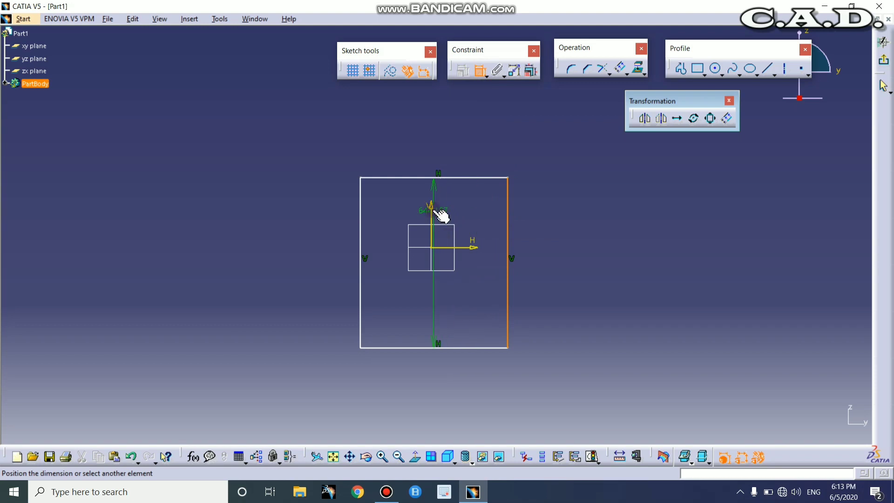
pyautogui.click(462, 203)
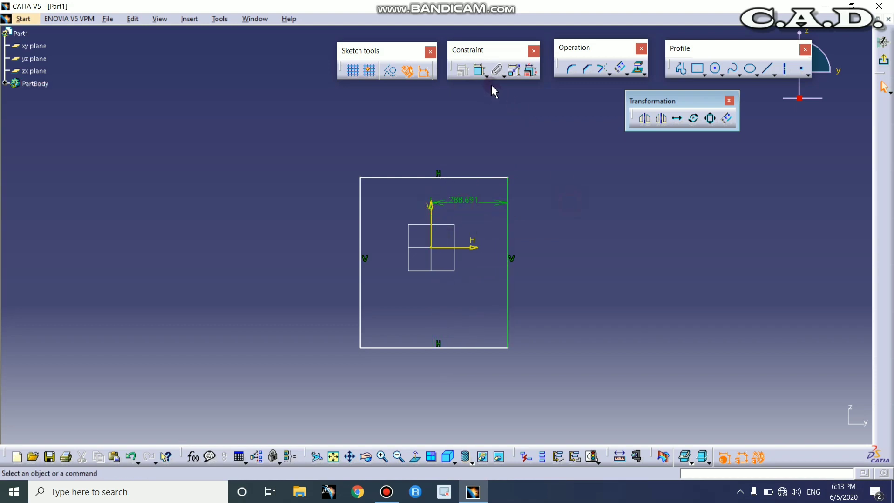
pyautogui.click(479, 71)
pyautogui.click(455, 242)
pyautogui.click(446, 178)
pyautogui.click(548, 221)
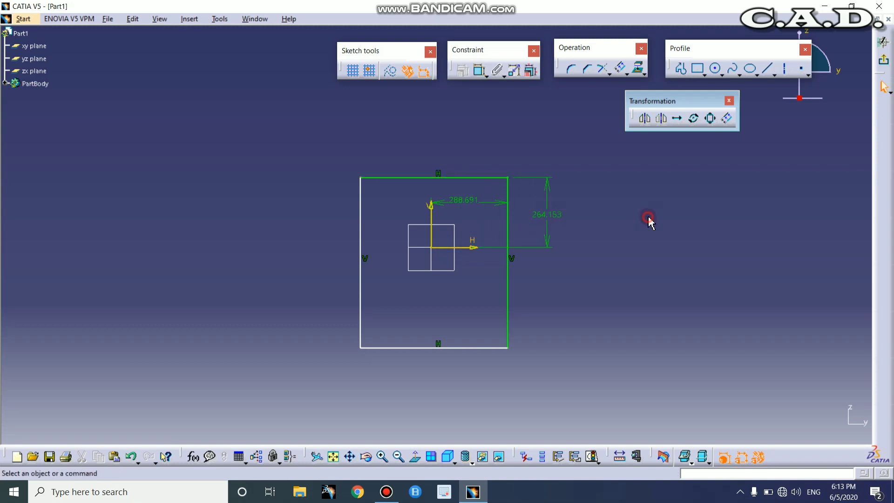
# - Dimension the rectangle's left side from the vertical axis and its lower side from the horizontal axis
pyautogui.click(480, 70)
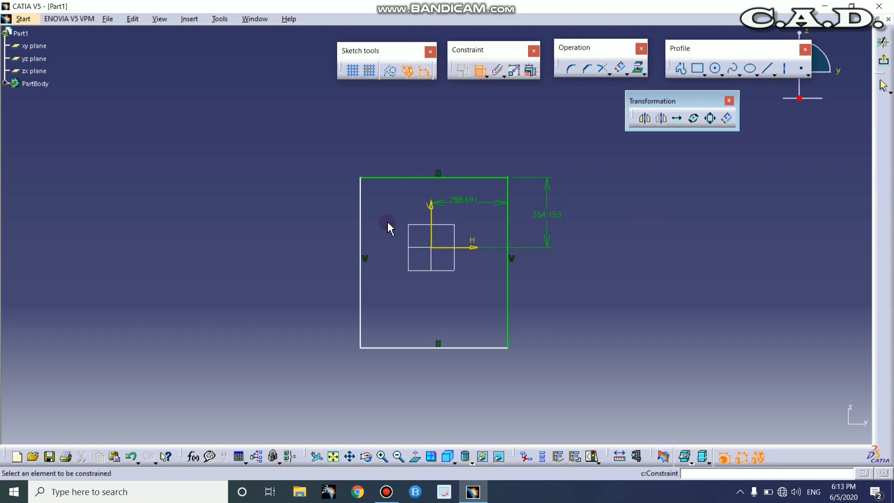
pyautogui.click(361, 212)
pyautogui.click(430, 225)
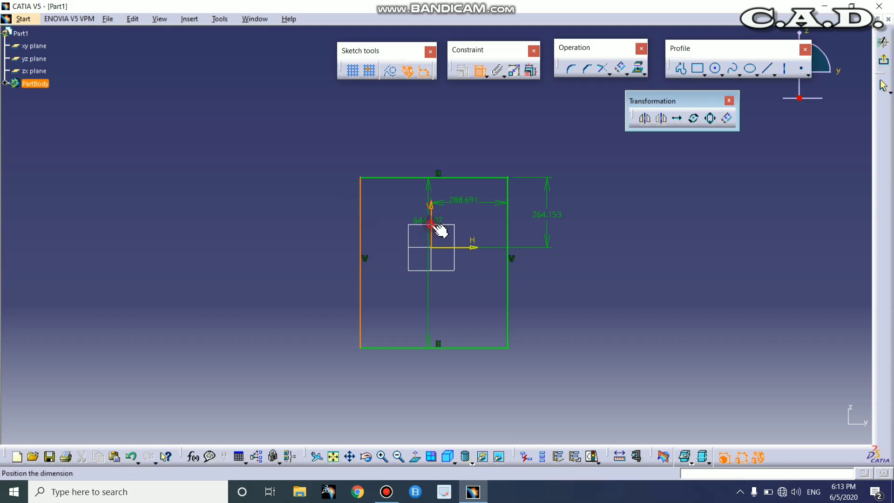
pyautogui.click(439, 214)
pyautogui.click(480, 70)
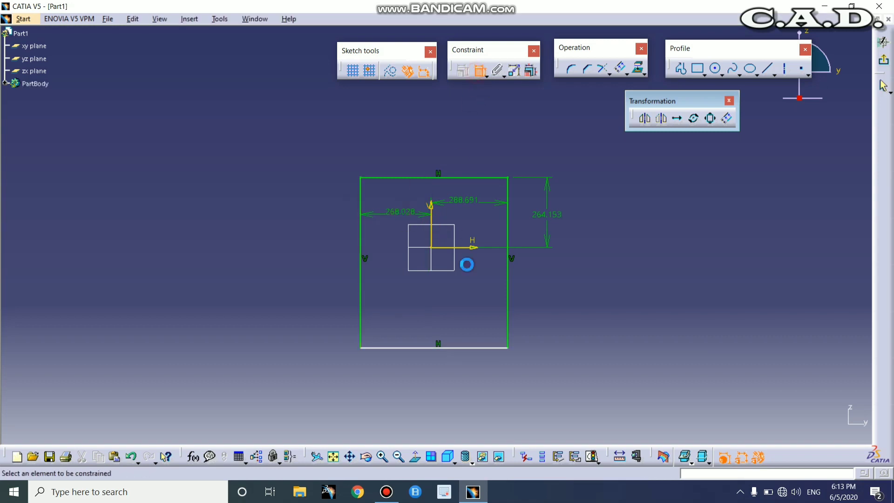
pyautogui.click(446, 348)
pyautogui.click(476, 248)
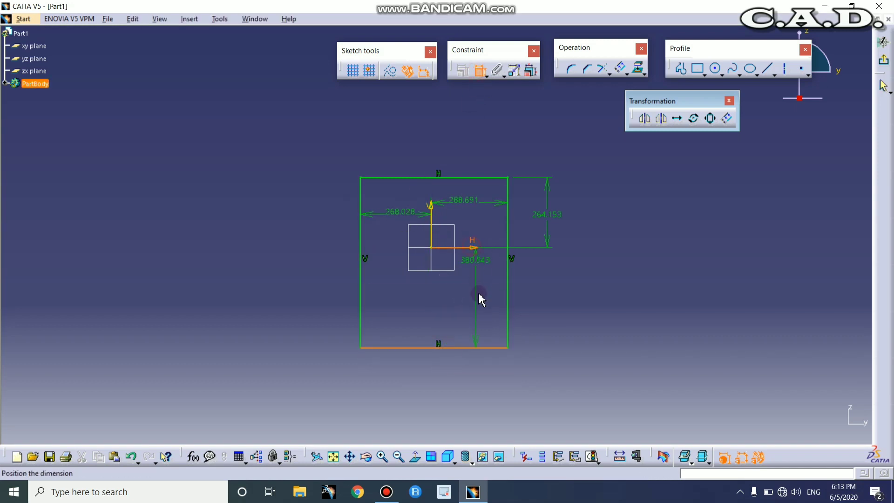
pyautogui.click(478, 291)
# - Check the sketch solving status of the dimensioned rectangle
pyautogui.moveTo(584, 249); pyautogui.dragTo(569, 239, button='middle')
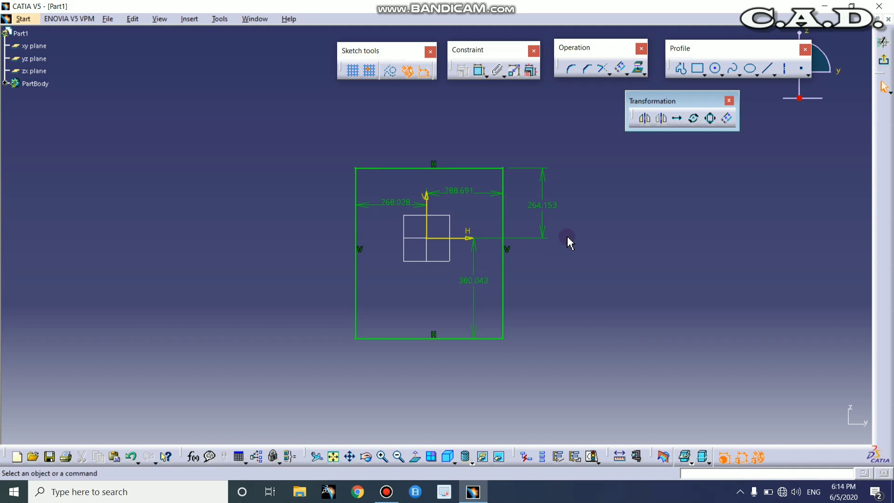
pyautogui.click(594, 457)
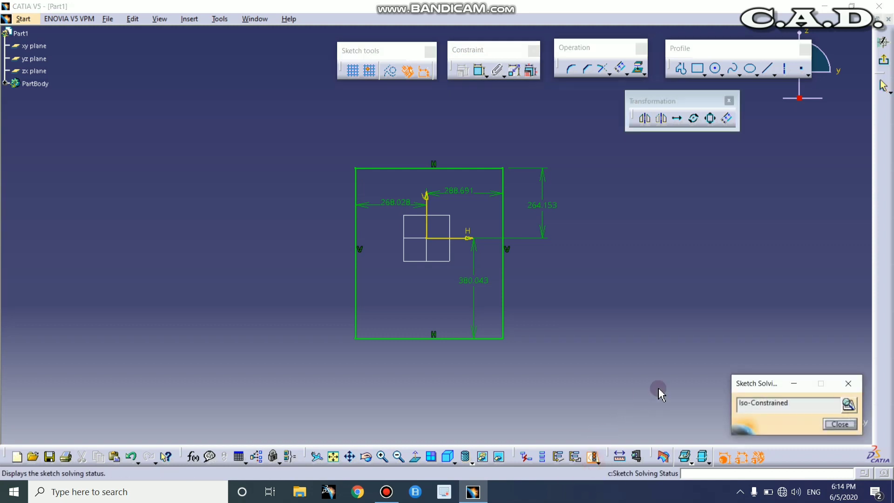
pyautogui.click(836, 424)
# - Delete the dimension between the rectangle's upper side and the horizontal axis and check the sketch solving status
pyautogui.click(547, 209)
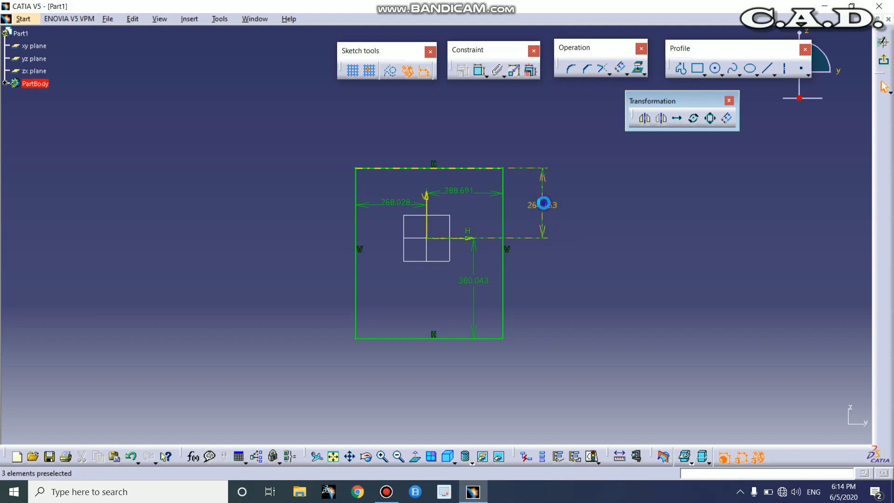
pyautogui.rightClick(543, 205)
pyautogui.click(556, 362)
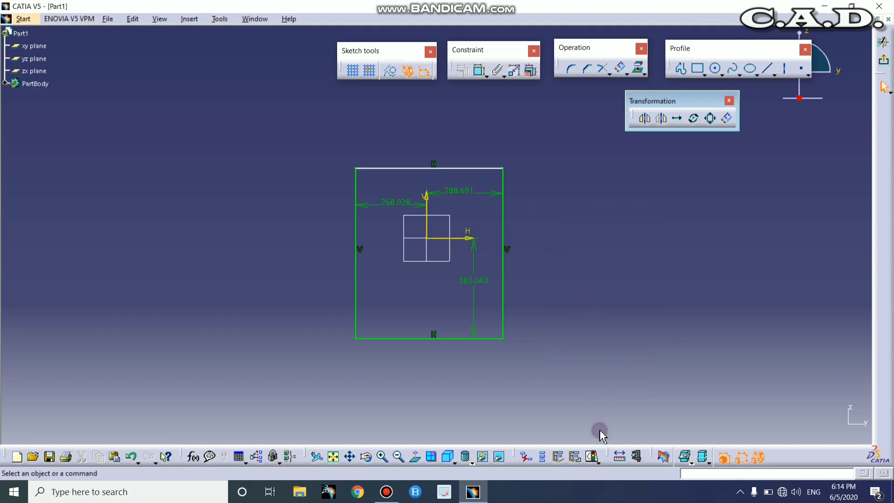
pyautogui.click(592, 457)
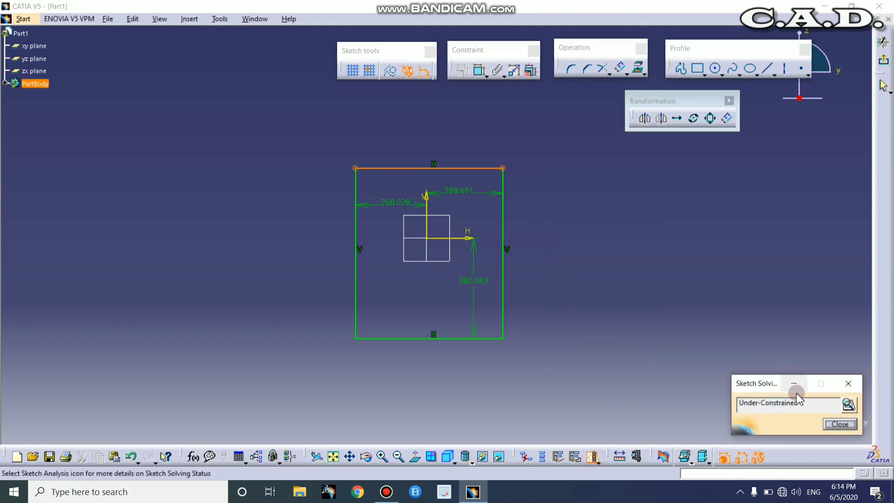
pyautogui.click(839, 424)
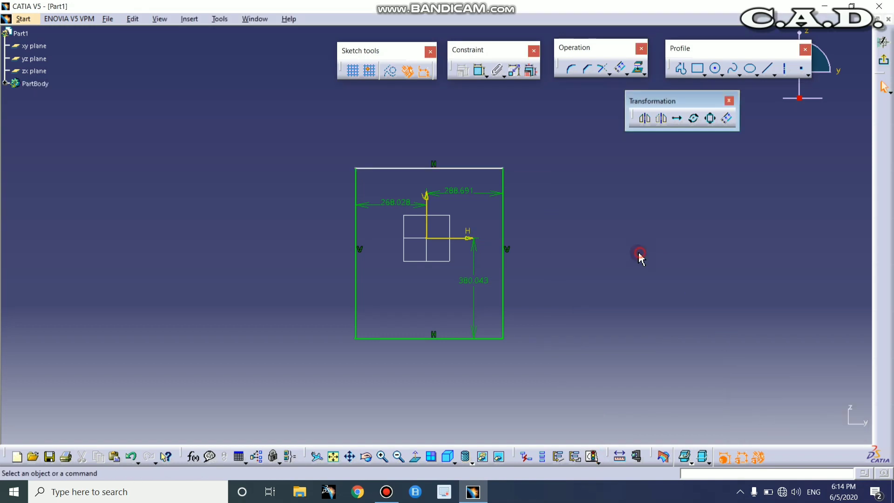
# - Dimension the rectangle's upper side from the horizontal axis again, placing the dimension outside the rectangle
pyautogui.click(479, 70)
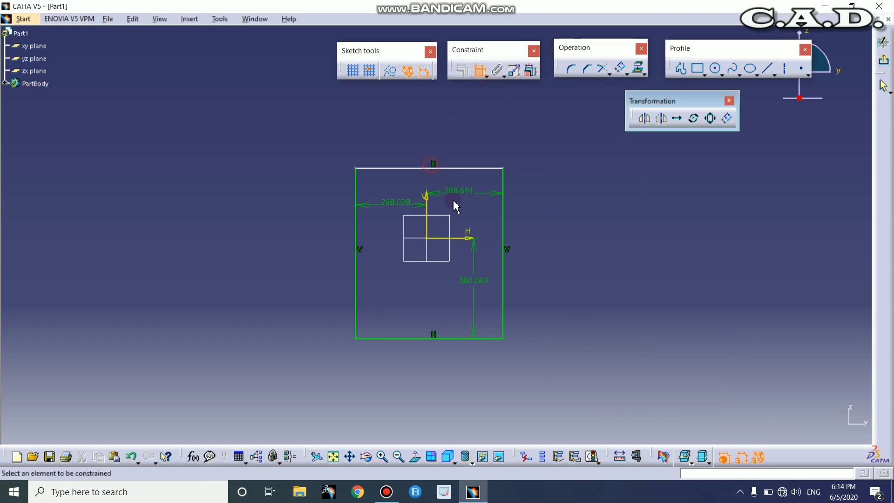
pyautogui.click(461, 239)
pyautogui.click(454, 170)
pyautogui.click(569, 208)
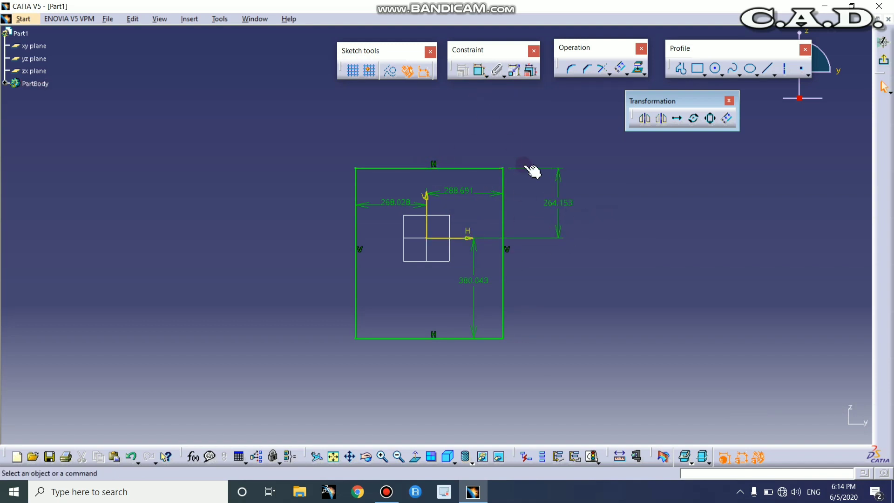
# - Delete the dimensioned rectangle and sketch a new one about 528 mm wide and 646 mm high enclosing the origin
pyautogui.moveTo(611, 130)
pyautogui.mouseDown()
pyautogui.moveTo(409, 407)
pyautogui.moveTo(297, 398)
pyautogui.mouseUp()
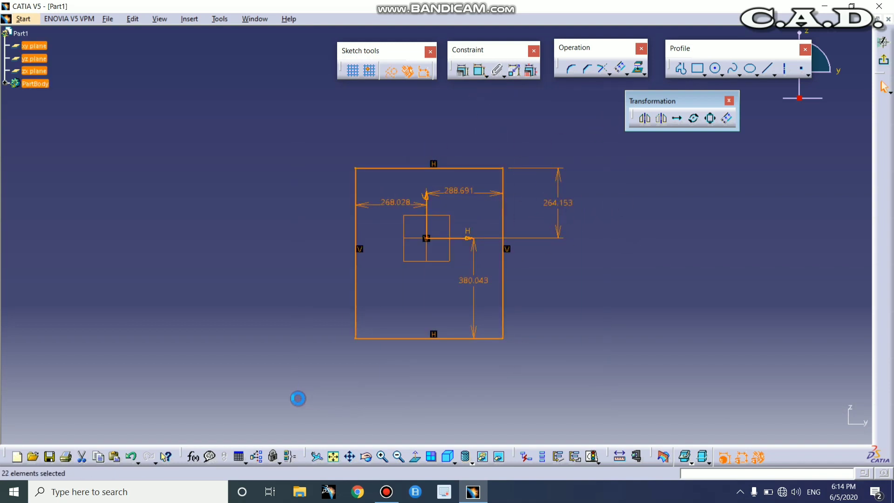
pyautogui.press('Delete')
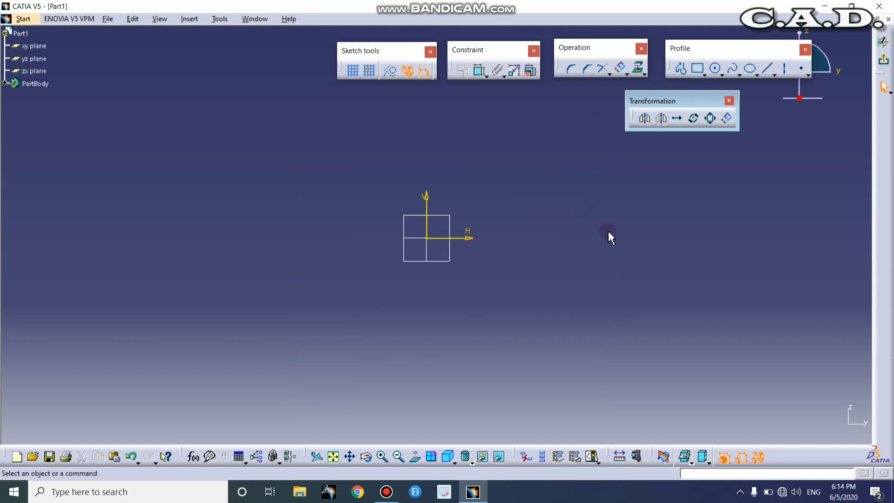
pyautogui.click(696, 72)
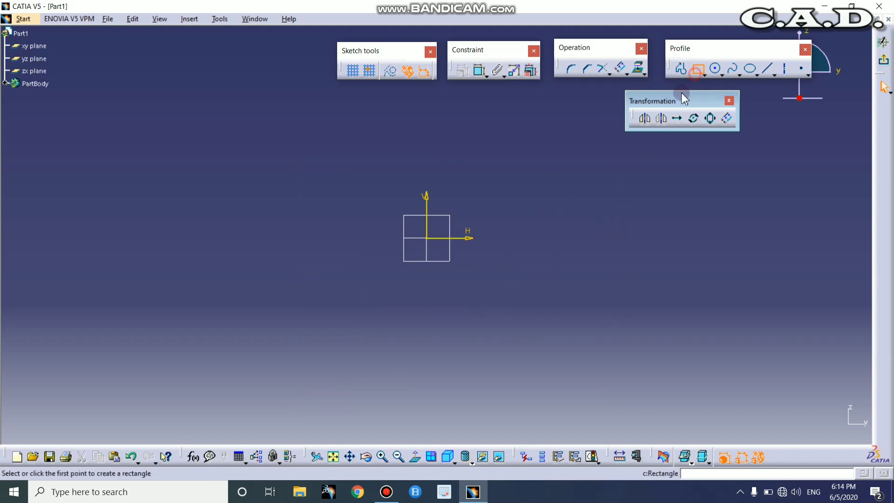
pyautogui.click(359, 161)
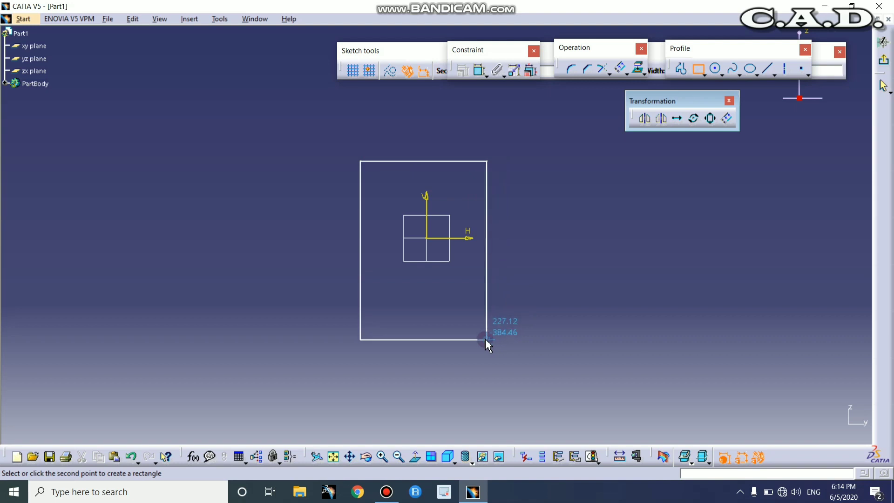
pyautogui.click(501, 331)
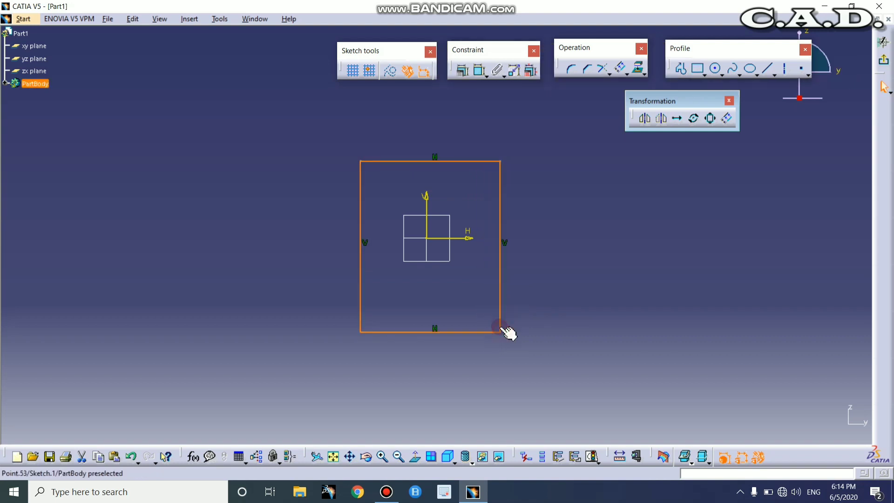
pyautogui.moveTo(563, 249); pyautogui.dragTo(576, 253, button='middle')
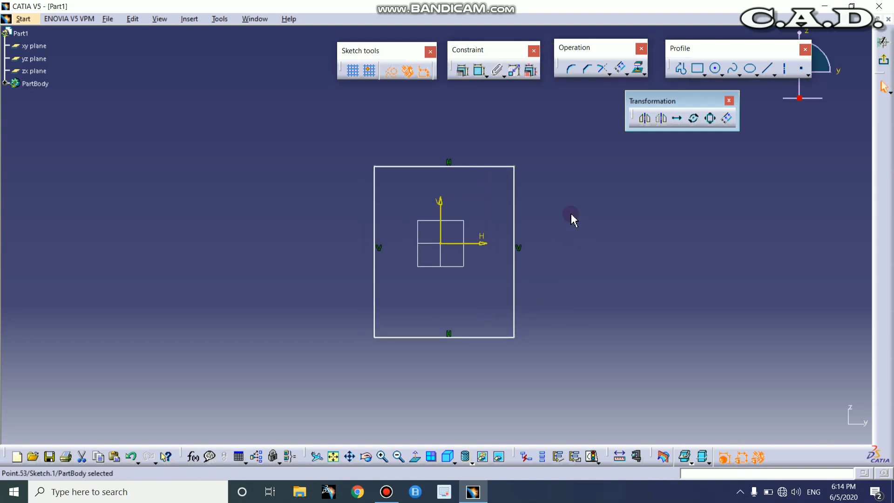
# - Try the Length and Fix constraints on the rectangle's two vertical sides, leaving only Vertical enabled
pyautogui.click(515, 203)
pyautogui.keyDown('ctrl'); pyautogui.click(374, 214); pyautogui.keyUp('ctrl')
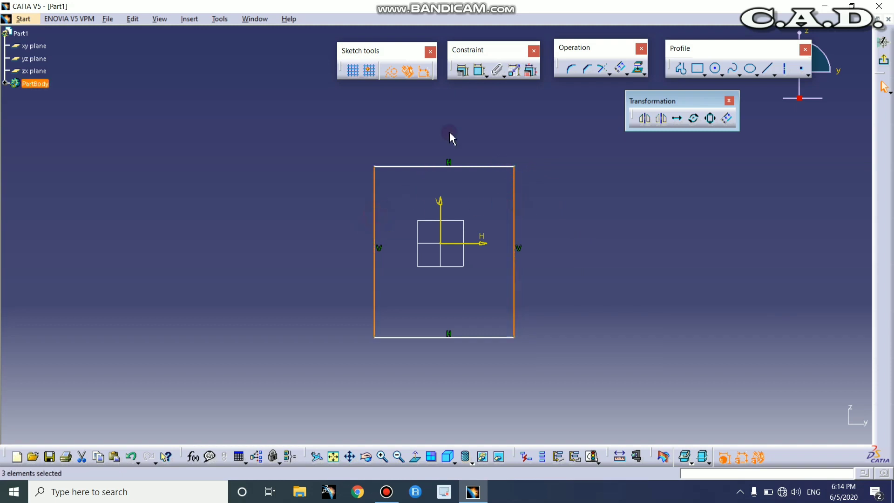
pyautogui.click(462, 71)
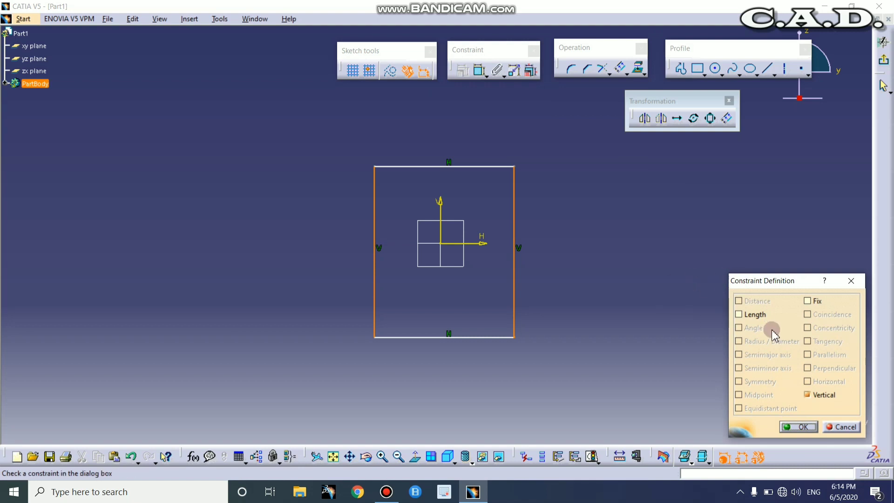
pyautogui.click(751, 316)
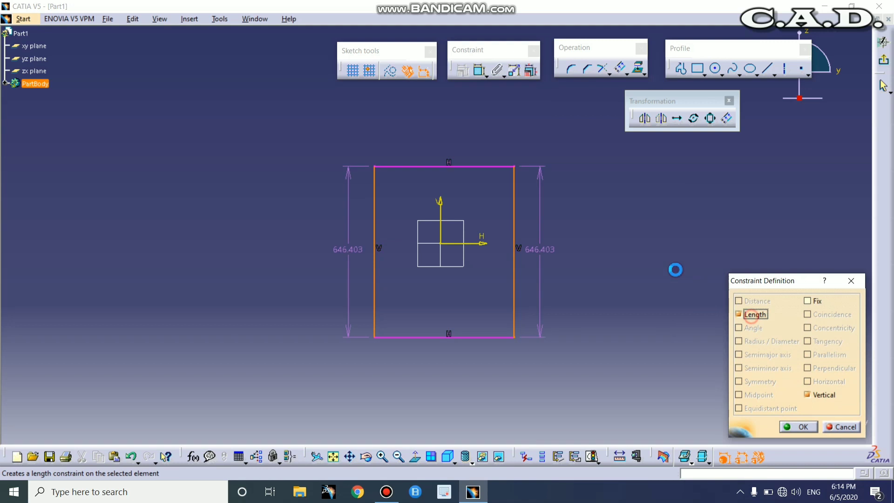
pyautogui.click(751, 314)
pyautogui.click(808, 303)
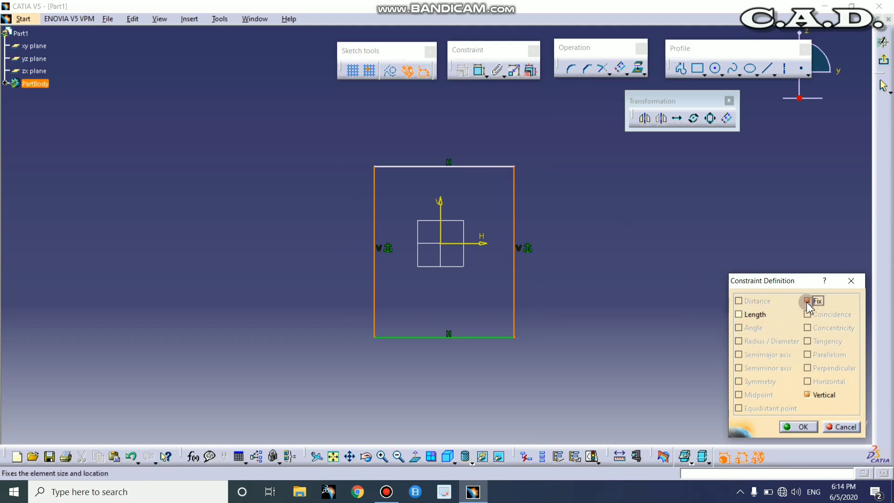
pyautogui.click(574, 287)
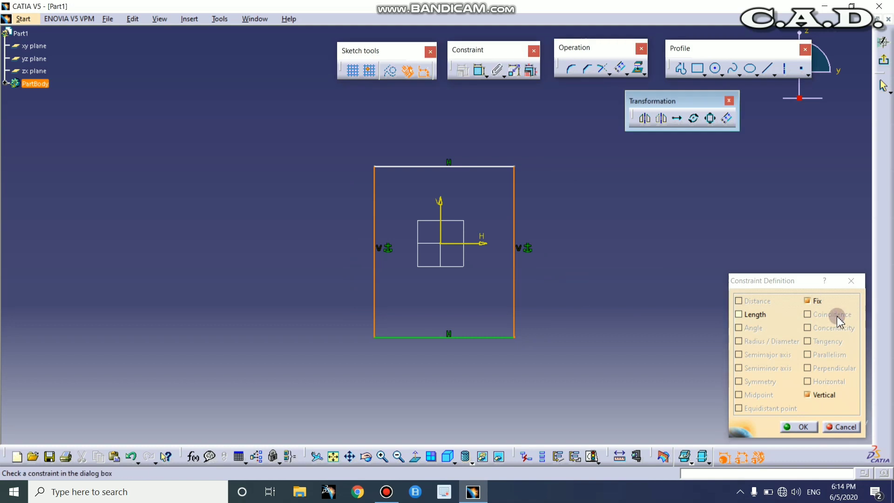
pyautogui.click(814, 302)
pyautogui.click(810, 394)
pyautogui.click(810, 394)
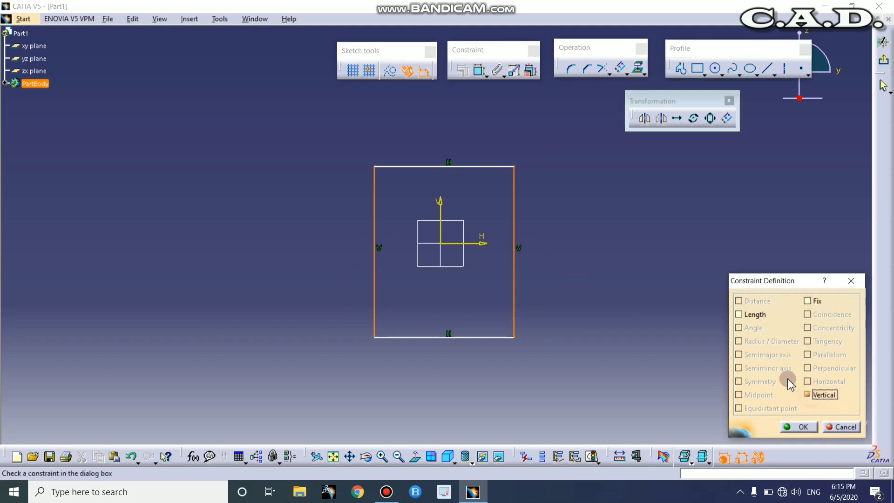
pyautogui.click(799, 427)
# - Constrain the rectangle's two vertical sides to be symmetric about the vertical axis
pyautogui.click(479, 70)
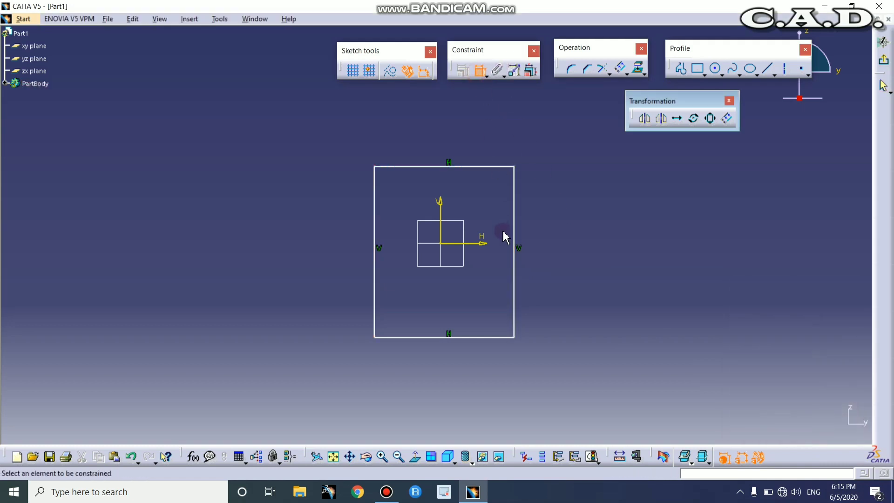
pyautogui.click(516, 221)
pyautogui.click(374, 239)
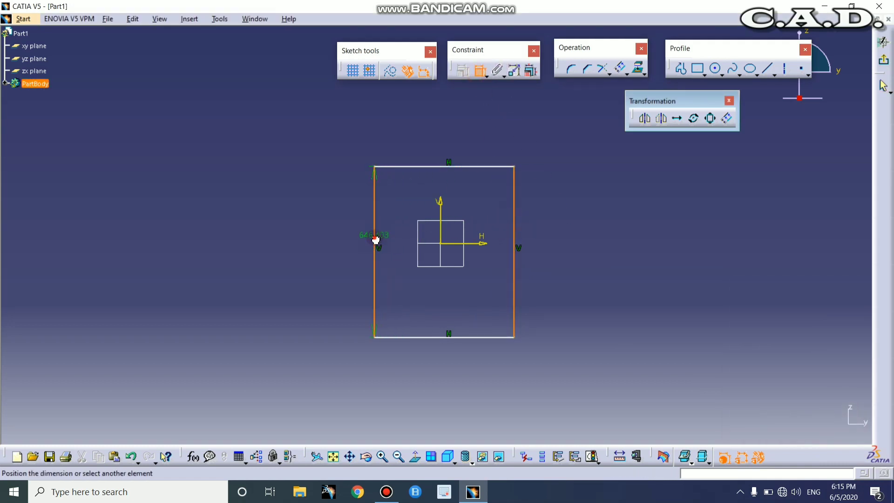
pyautogui.rightClick(463, 125)
pyautogui.click(475, 232)
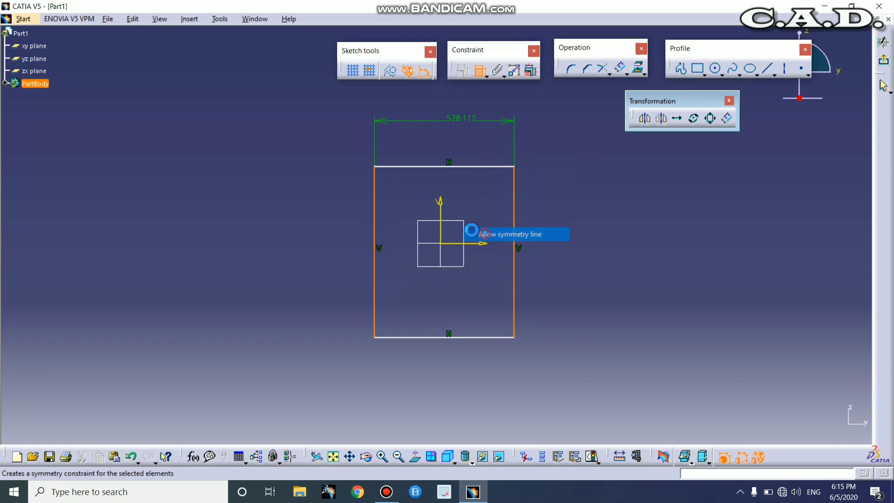
pyautogui.click(438, 211)
pyautogui.click(551, 187)
# - Constrain the rectangle's two horizontal sides to be symmetric about the horizontal axis
pyautogui.click(479, 70)
pyautogui.click(485, 167)
pyautogui.click(486, 338)
pyautogui.rightClick(633, 255)
pyautogui.click(658, 367)
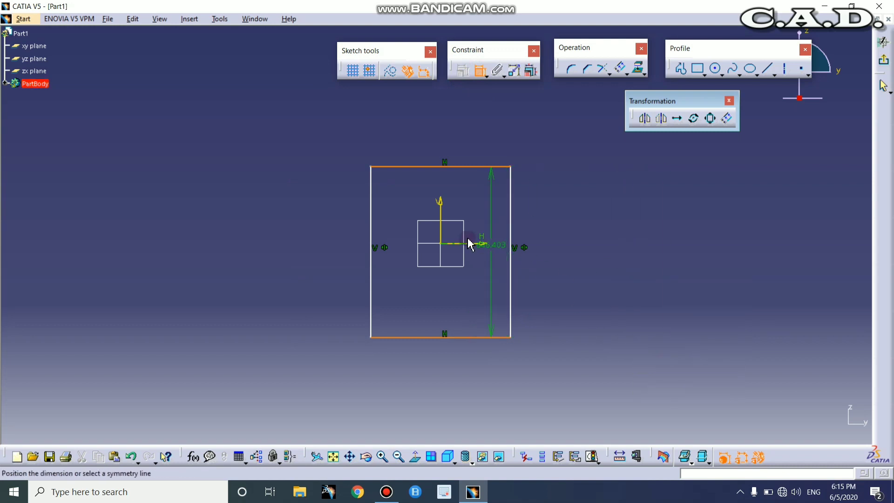
pyautogui.click(479, 243)
pyautogui.click(469, 159)
# - Move the symmetric rectangle's upper, lower and right sides freehand to test the symmetry constraints
pyautogui.moveTo(469, 159); pyautogui.dragTo(472, 177)
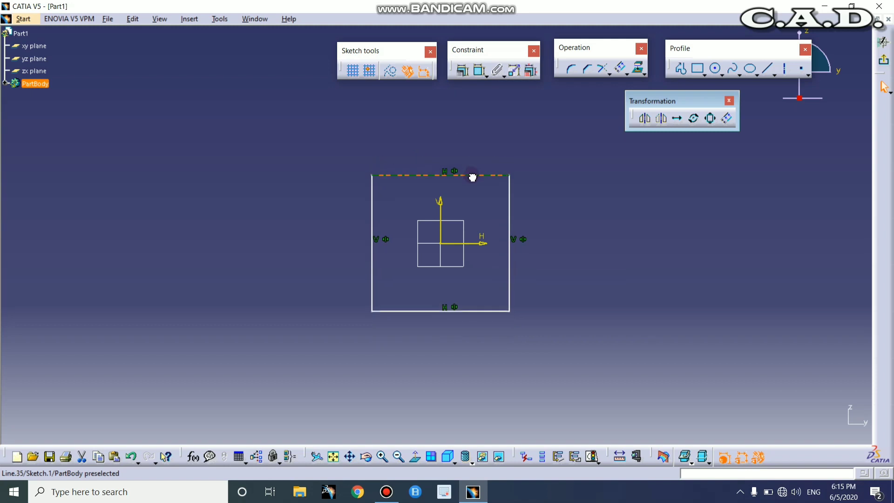
pyautogui.moveTo(493, 310)
pyautogui.mouseDown()
pyautogui.moveTo(485, 331)
pyautogui.moveTo(495, 323)
pyautogui.mouseUp()
pyautogui.moveTo(516, 270); pyautogui.dragTo(520, 265)
# - Sketch a larger unconstrained rectangle around the symmetric one and stretch its upper side upward
pyautogui.click(697, 68)
pyautogui.click(247, 154)
pyautogui.click(572, 348)
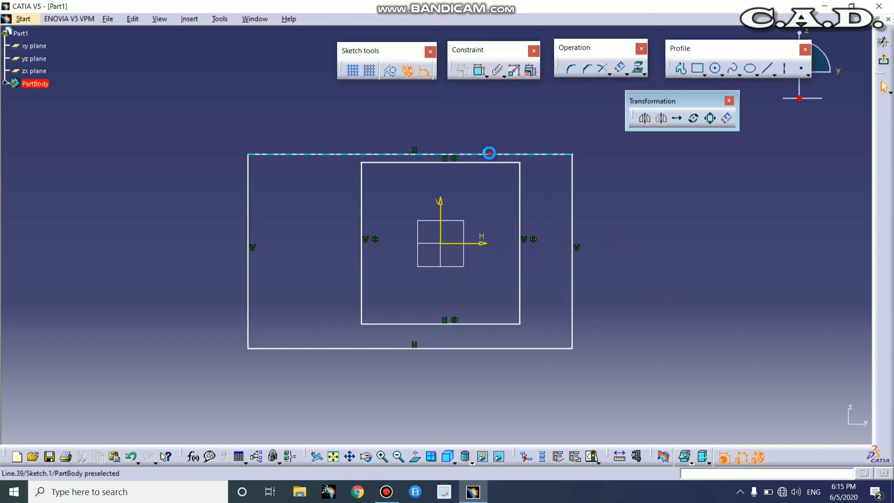
pyautogui.moveTo(488, 153); pyautogui.dragTo(489, 128)
pyautogui.moveTo(544, 127); pyautogui.dragTo(534, 114)
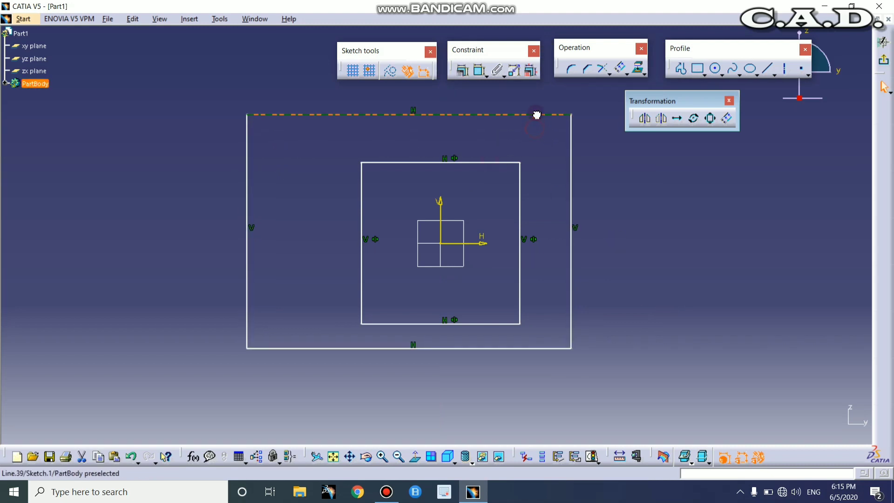
pyautogui.click(575, 170)
# - Reshape the inner symmetric rectangle by moving its upper side inward and its right side outward
pyautogui.moveTo(459, 161)
pyautogui.mouseDown()
pyautogui.moveTo(464, 122)
pyautogui.moveTo(469, 176)
pyautogui.mouseUp()
pyautogui.moveTo(520, 203); pyautogui.dragTo(545, 200)
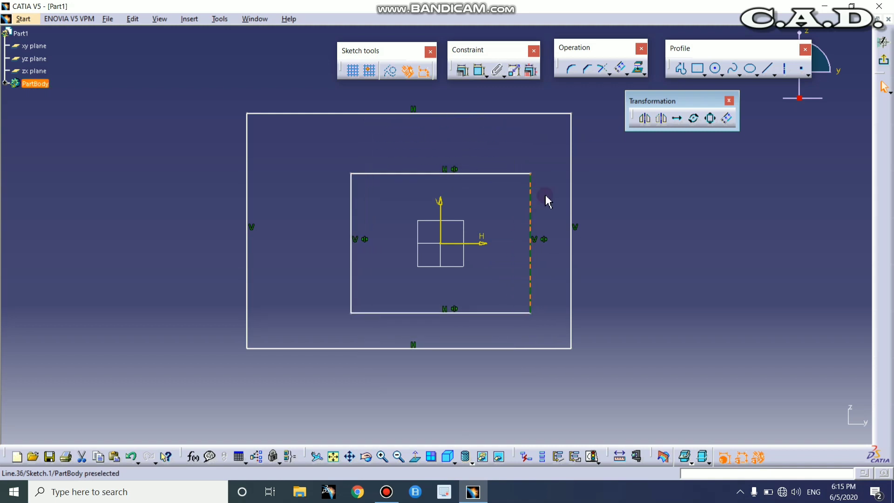
pyautogui.click(626, 201)
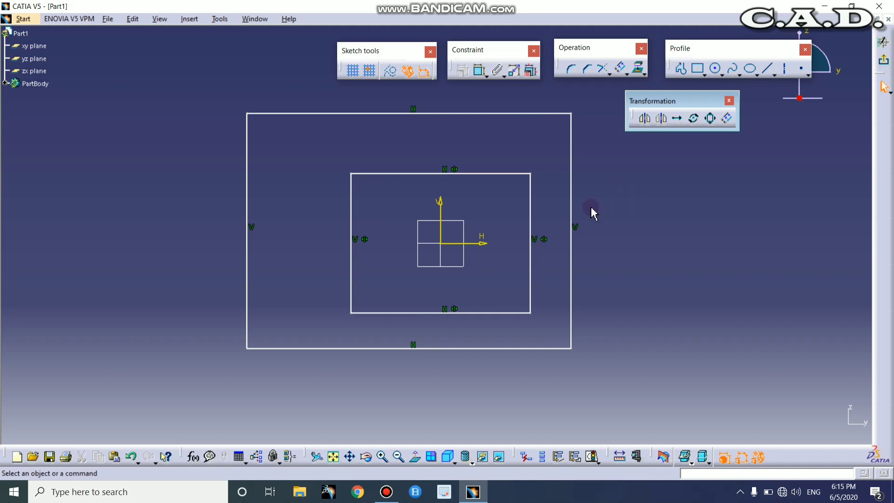
pyautogui.moveTo(597, 190); pyautogui.dragTo(595, 199, button='middle')
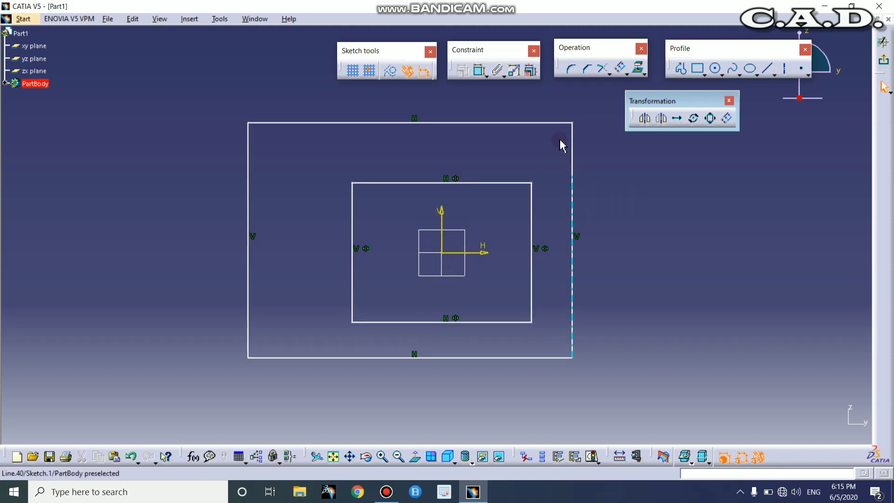
# - Delete the outer rectangle's upper side and all remaining geometry in the sketch
pyautogui.rightClick(513, 123)
pyautogui.click(552, 282)
pyautogui.moveTo(604, 99); pyautogui.dragTo(189, 440)
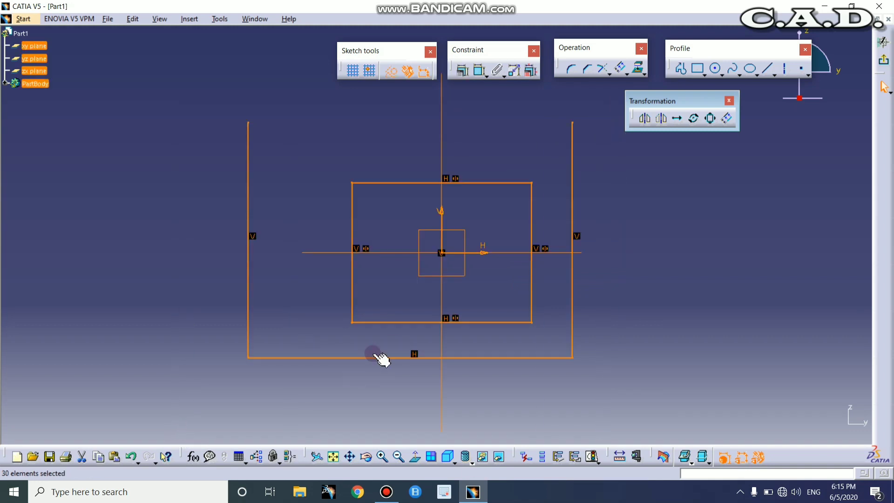
pyautogui.press('Delete')
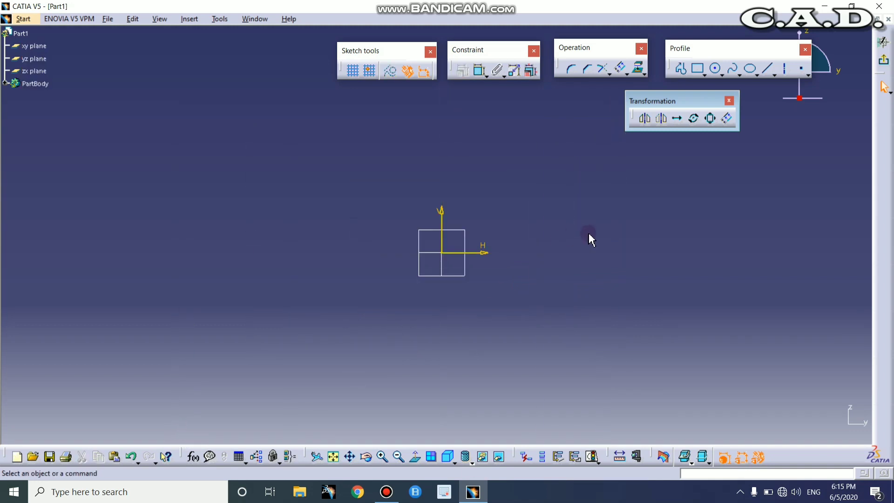
# - Sketch a circle about 639 mm in diameter to the left of the origin
pyautogui.click(715, 70)
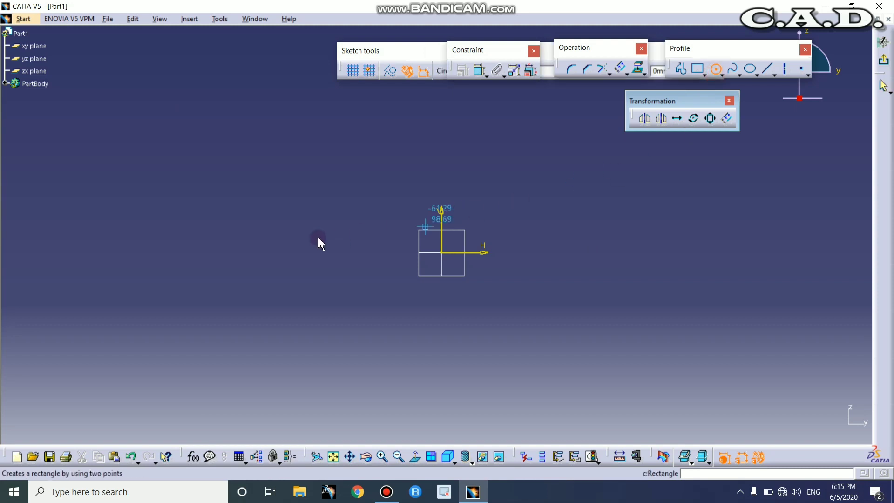
pyautogui.click(263, 247)
pyautogui.click(316, 315)
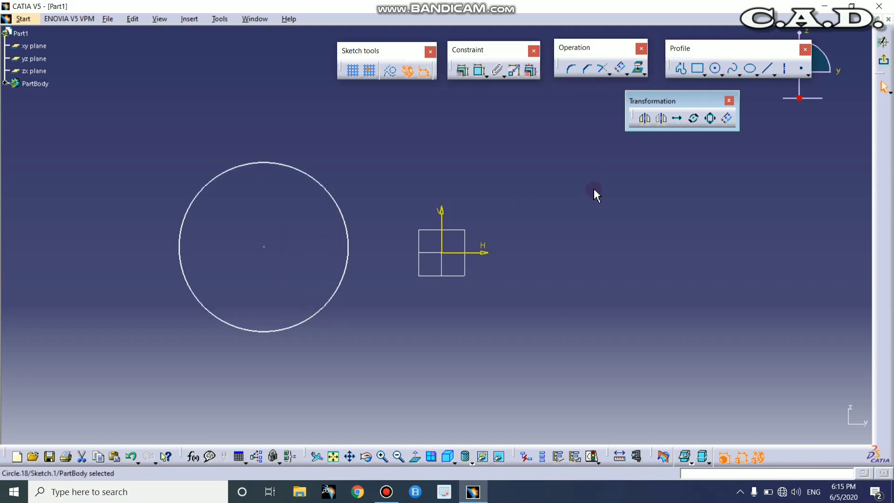
# - Try dimensioning the circle's diameter and undo that dimension
pyautogui.click(480, 70)
pyautogui.click(370, 191)
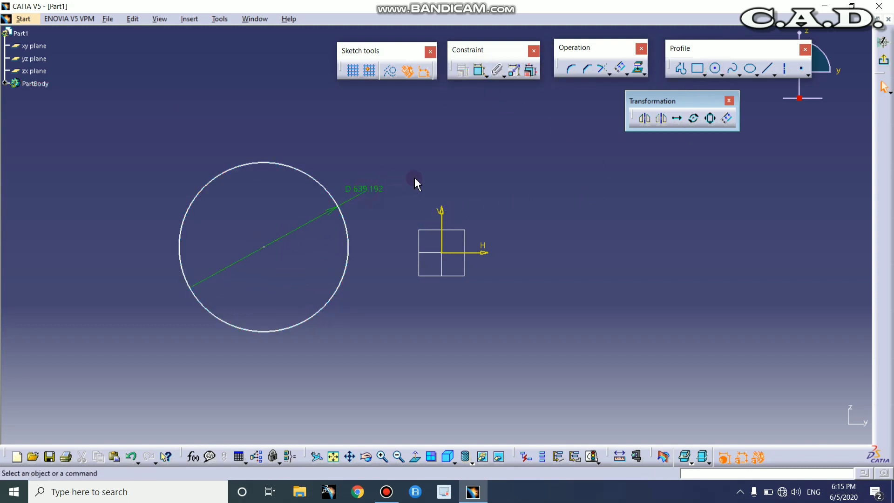
pyautogui.hotkey('ctrl', 'z')
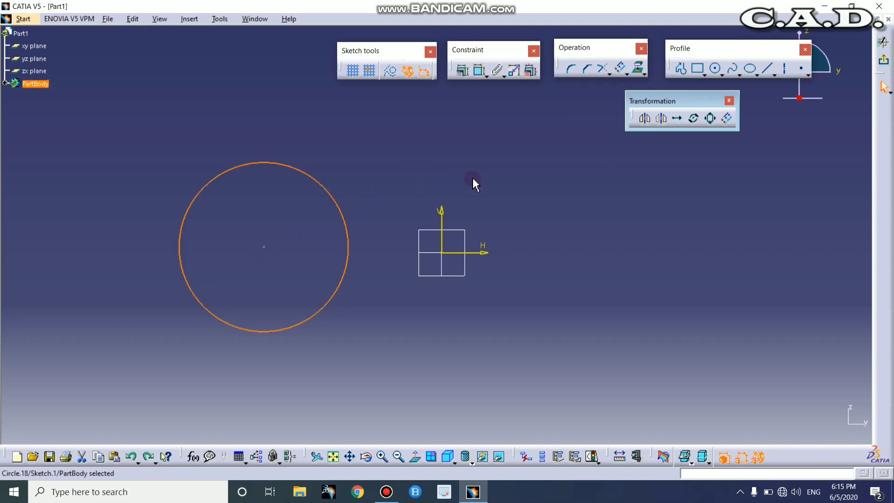
pyautogui.click(478, 173)
# - Dimension the circle, switch the dimension type to Radius and set the radius to 400 mm
pyautogui.click(479, 70)
pyautogui.click(342, 209)
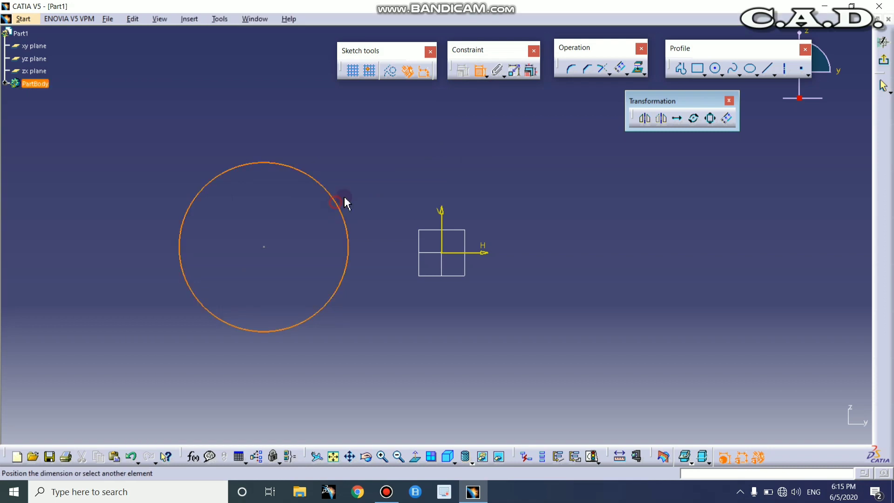
pyautogui.doubleClick(385, 174)
pyautogui.click(736, 396)
pyautogui.click(719, 405)
pyautogui.click(737, 369)
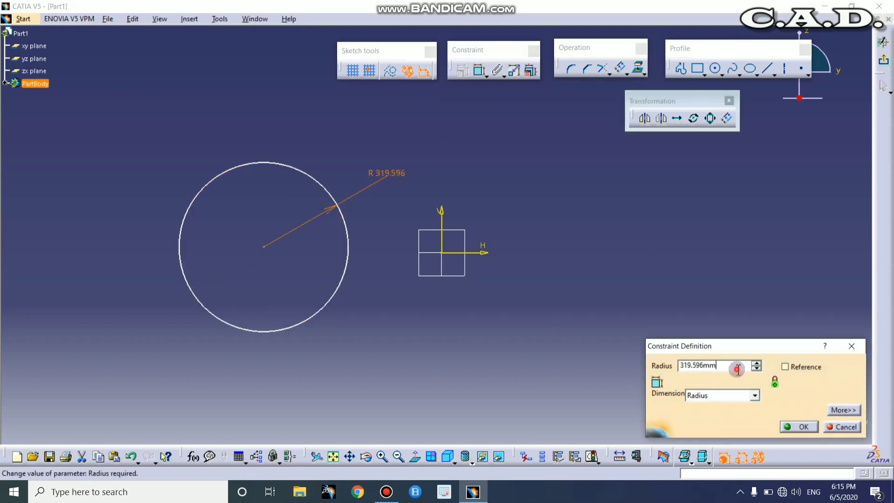
pyautogui.doubleClick(736, 368)
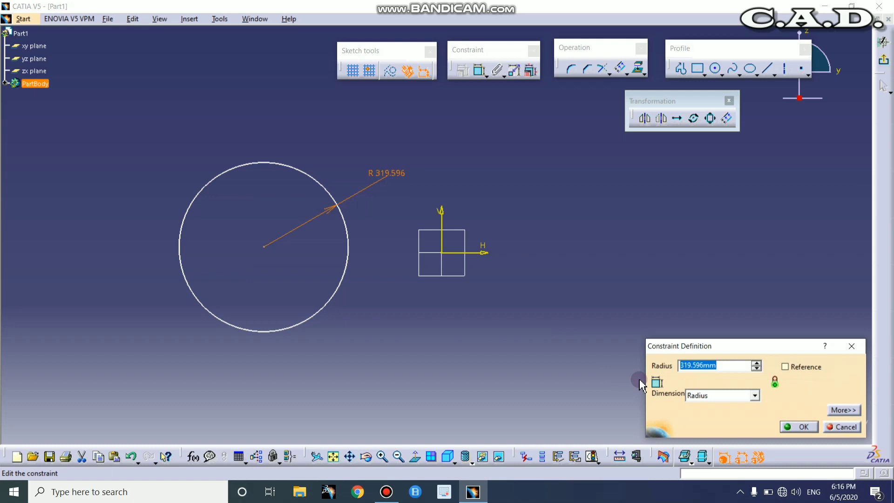
pyautogui.write('400')
pyautogui.click(791, 427)
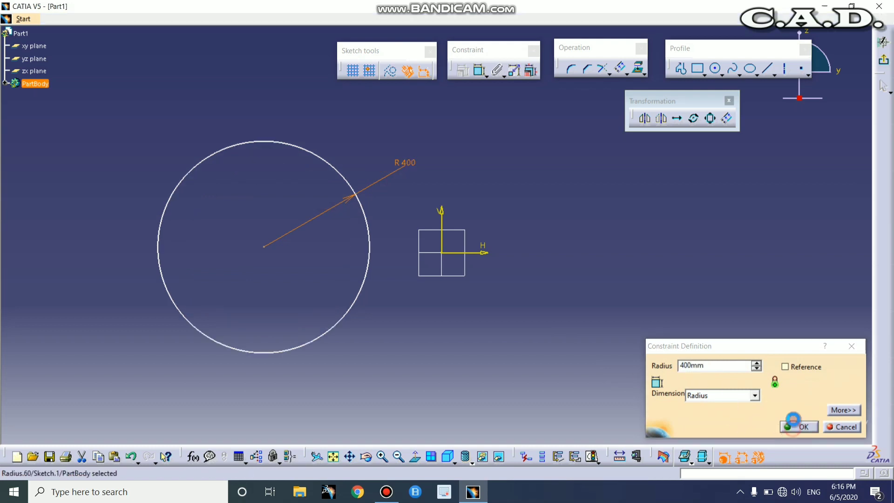
# - Change the circle's radius dimension to the Diameter type
pyautogui.doubleClick(411, 163)
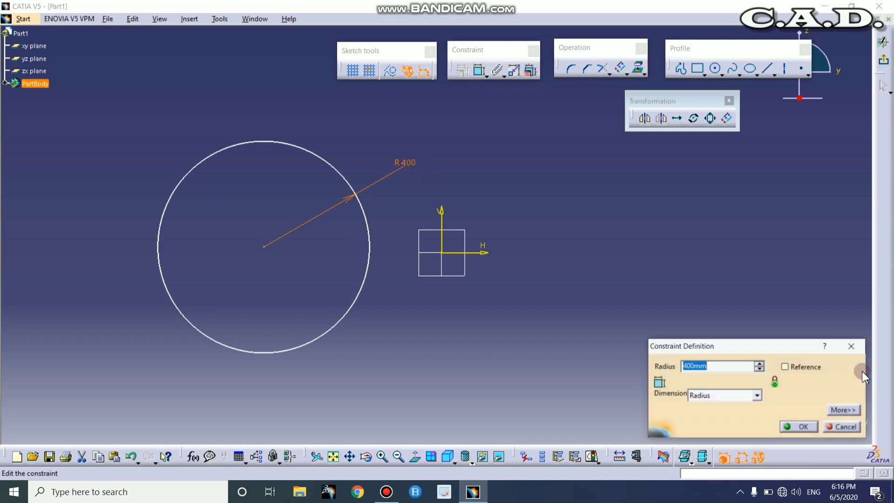
pyautogui.click(757, 395)
pyautogui.click(744, 414)
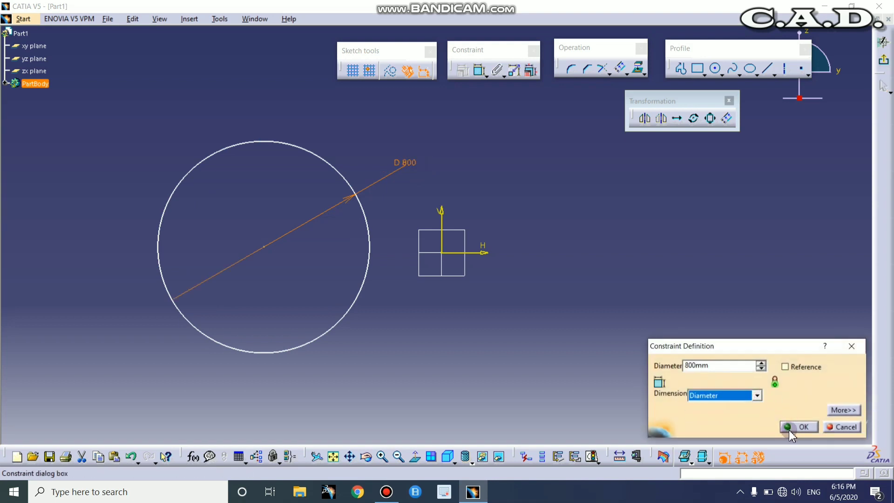
pyautogui.click(790, 428)
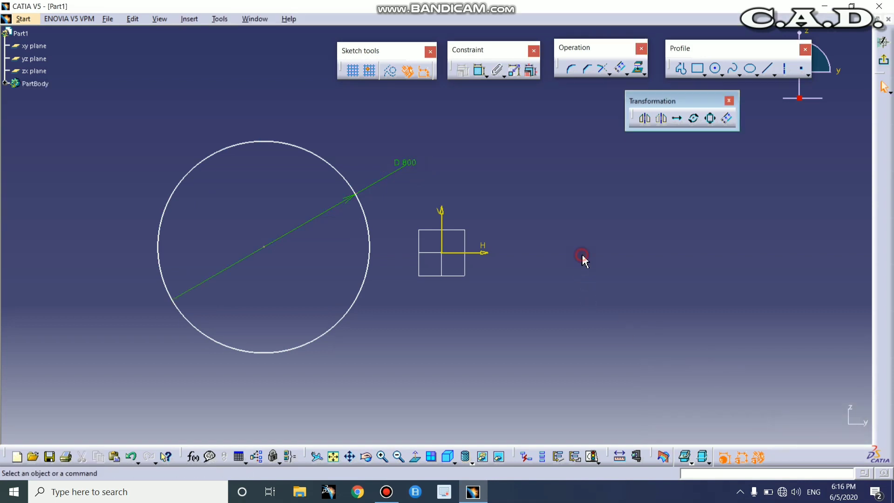
# - Delete the circle together with its diameter dimension
pyautogui.keyDown('ctrl'); pyautogui.moveTo(517, 184); pyautogui.dragTo(513, 146, button='middle'); pyautogui.keyUp('ctrl')
pyautogui.moveTo(513, 144)
pyautogui.mouseDown()
pyautogui.moveTo(486, 269)
pyautogui.moveTo(186, 356)
pyautogui.mouseUp()
pyautogui.press('Delete')
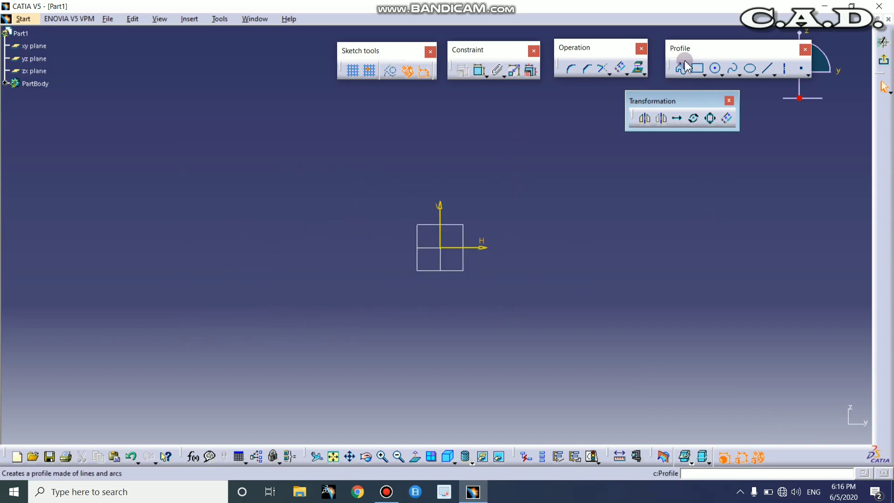
# - Sketch a rectangle about 812 mm high around the origin
pyautogui.click(697, 68)
pyautogui.click(369, 184)
pyautogui.click(526, 337)
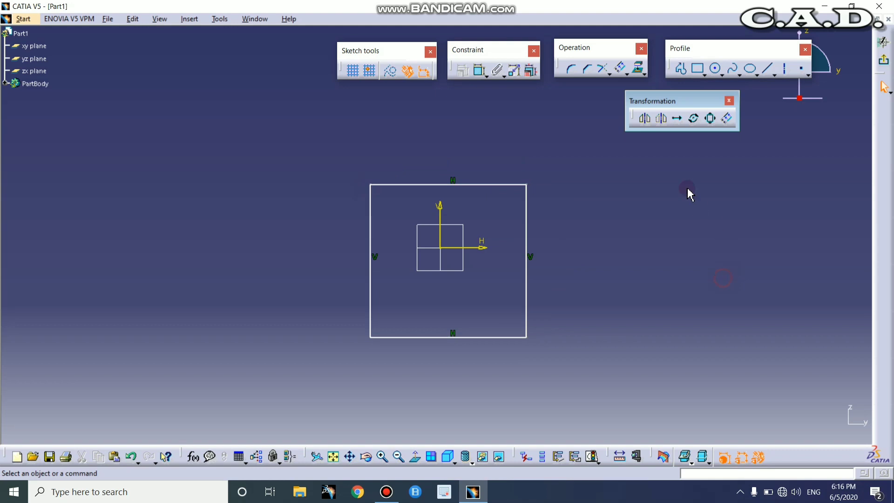
# - Dimension the rectangle's right side and shift the rectangle up and left to roughly centre it on the origin
pyautogui.click(479, 70)
pyautogui.click(528, 253)
pyautogui.click(588, 253)
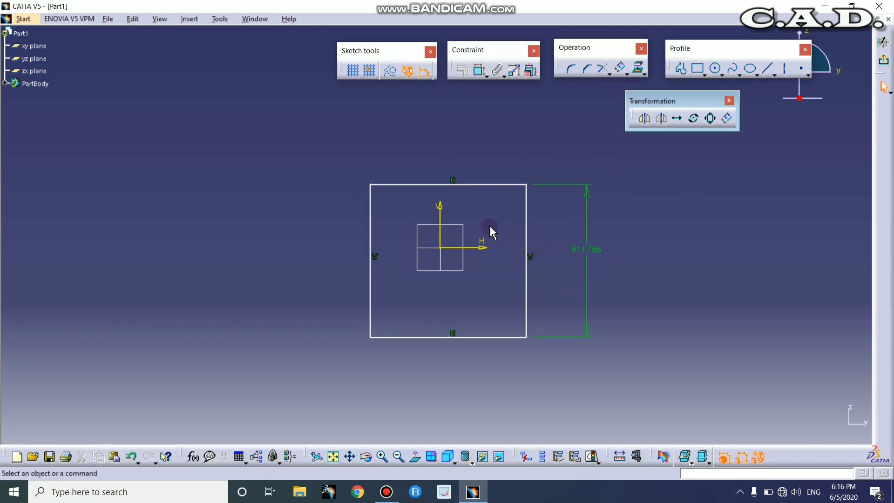
pyautogui.moveTo(449, 185); pyautogui.dragTo(437, 165)
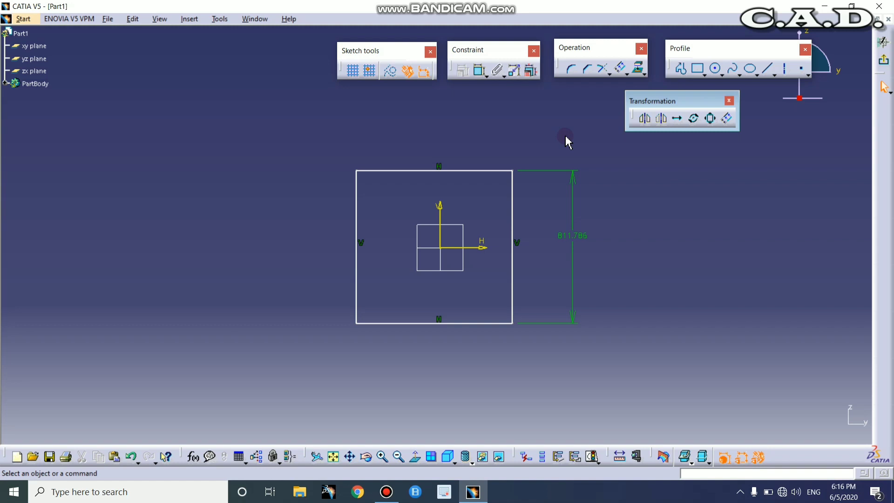
# - Delete the rectangle and its height dimension
pyautogui.scroll(-2, 565, 134)
pyautogui.moveTo(325, 135); pyautogui.dragTo(603, 369)
pyautogui.press('Delete')
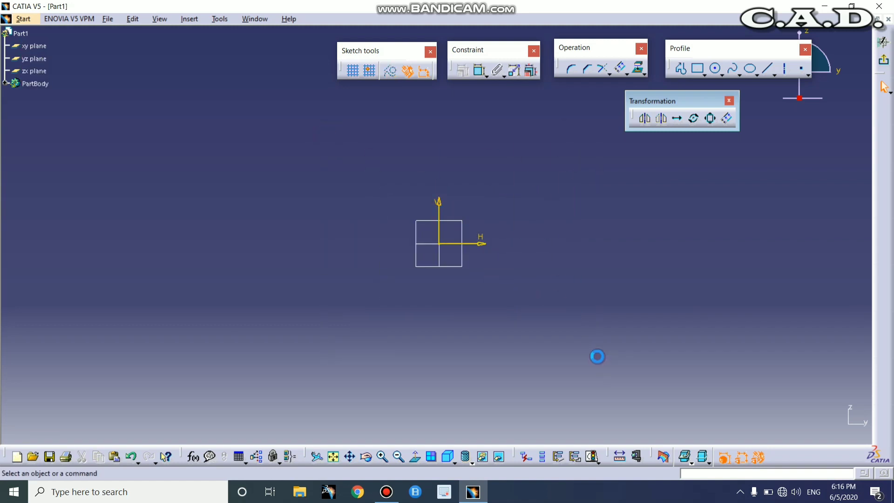
# - Make Contact Constraint the current constraint tool, and sketch a large circle left of the vertical axis and a smaller one right of it
pyautogui.click(485, 73)
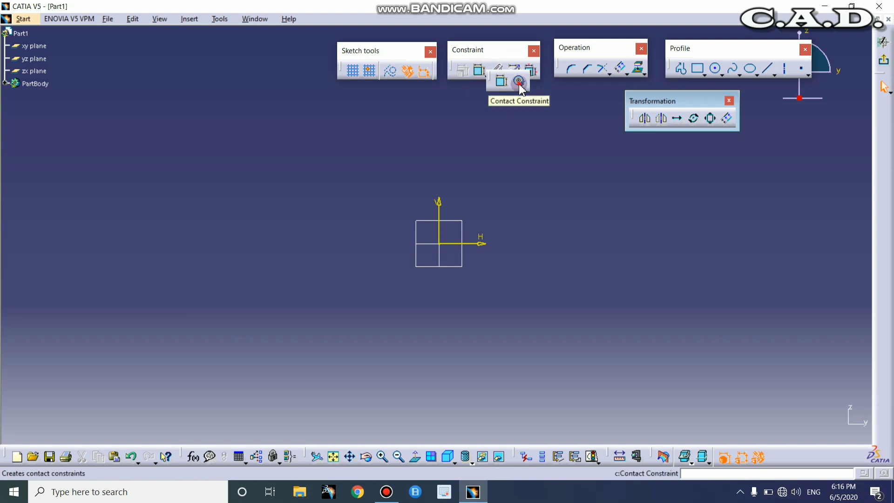
pyautogui.click(519, 84)
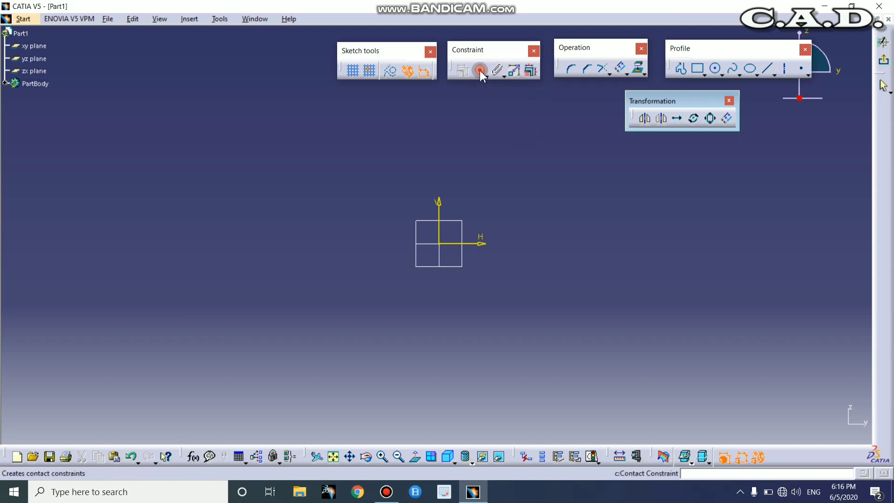
pyautogui.click(715, 69)
pyautogui.click(316, 173)
pyautogui.click(338, 235)
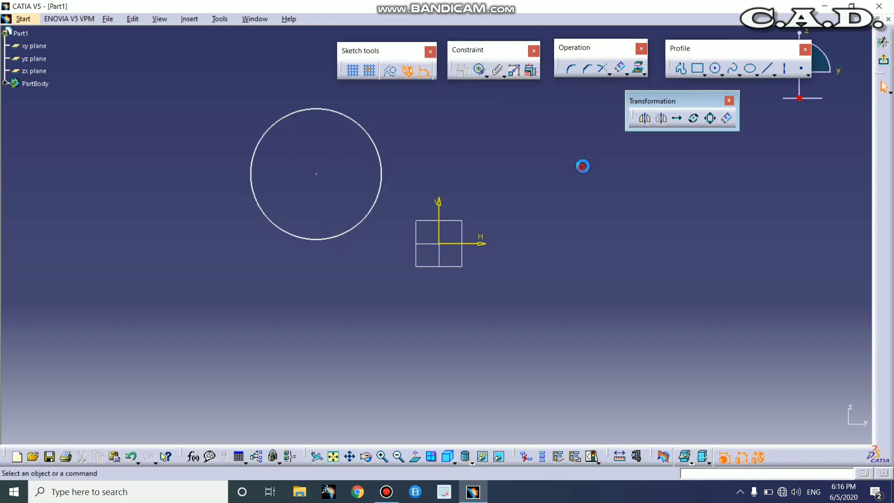
pyautogui.click(715, 69)
pyautogui.click(567, 161)
pyautogui.click(586, 197)
# - Make the two circles concentric with a contact constraint and move the pair by their shared centre to the left of the vertical axis
pyautogui.click(479, 71)
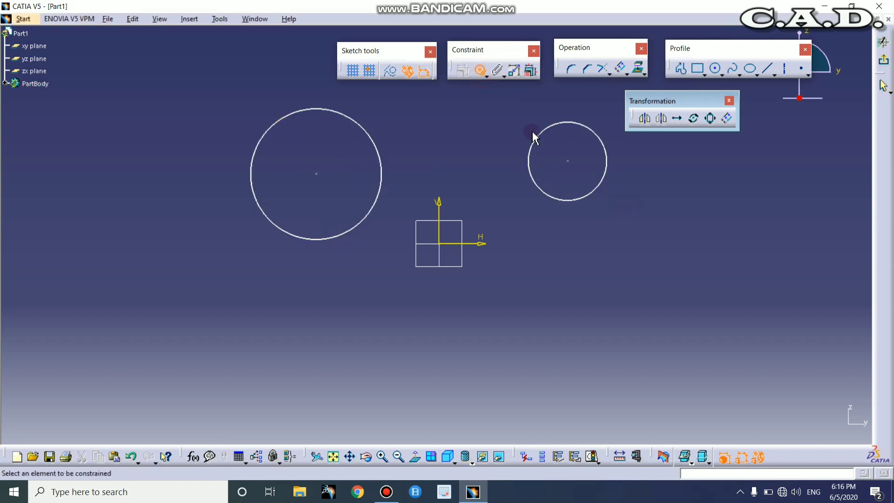
pyautogui.click(535, 139)
pyautogui.click(375, 143)
pyautogui.moveTo(459, 132); pyautogui.dragTo(416, 173, button='middle')
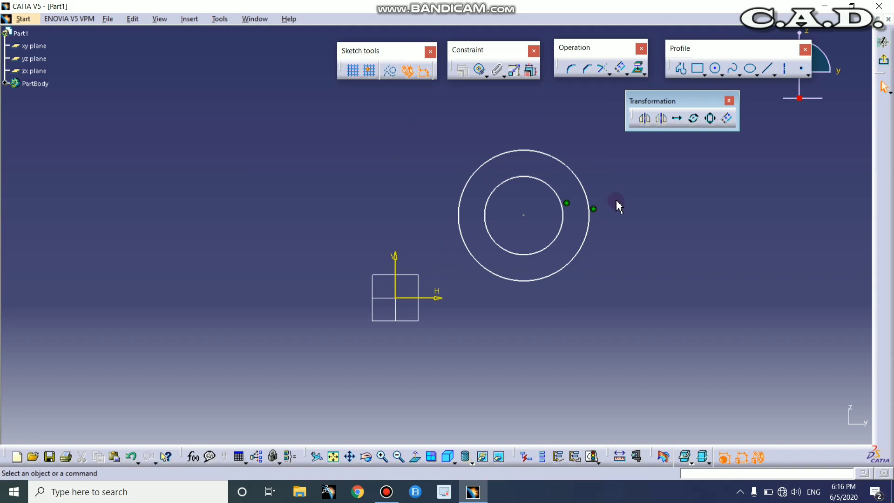
pyautogui.moveTo(523, 216)
pyautogui.mouseDown()
pyautogui.moveTo(415, 231)
pyautogui.moveTo(342, 214)
pyautogui.mouseUp()
pyautogui.moveTo(516, 212); pyautogui.dragTo(526, 200, button='middle')
# - Sketch a narrow upright rectangle right of the circles and apply a contact constraint between the outer circle and its left side
pyautogui.click(697, 68)
pyautogui.click(533, 180)
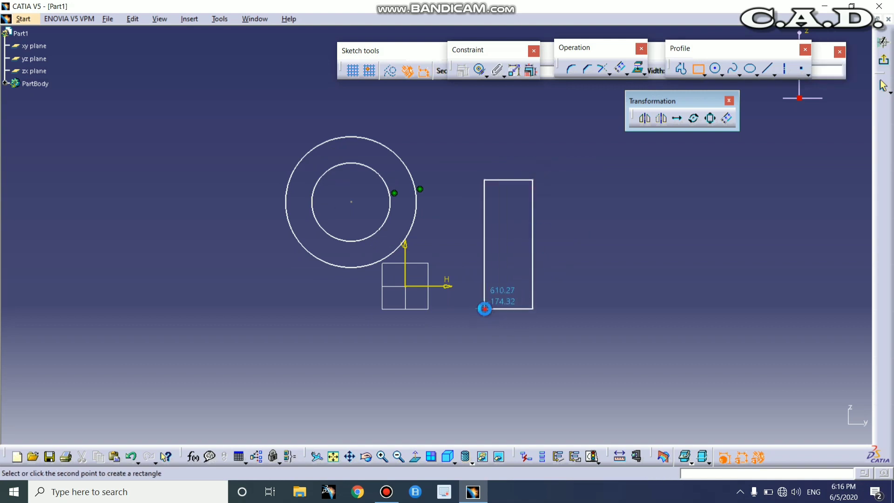
pyautogui.click(485, 308)
pyautogui.click(479, 69)
pyautogui.click(418, 208)
pyautogui.click(484, 200)
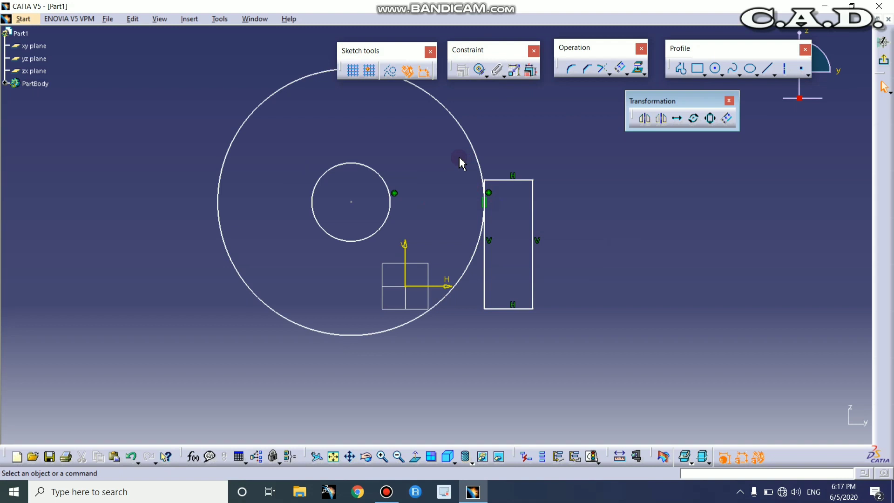
# - Delete both circles and the narrow rectangle with all their constraints
pyautogui.scroll(-1, 558, 126)
pyautogui.moveTo(594, 109)
pyautogui.mouseDown()
pyautogui.moveTo(521, 355)
pyautogui.moveTo(257, 377)
pyautogui.mouseUp()
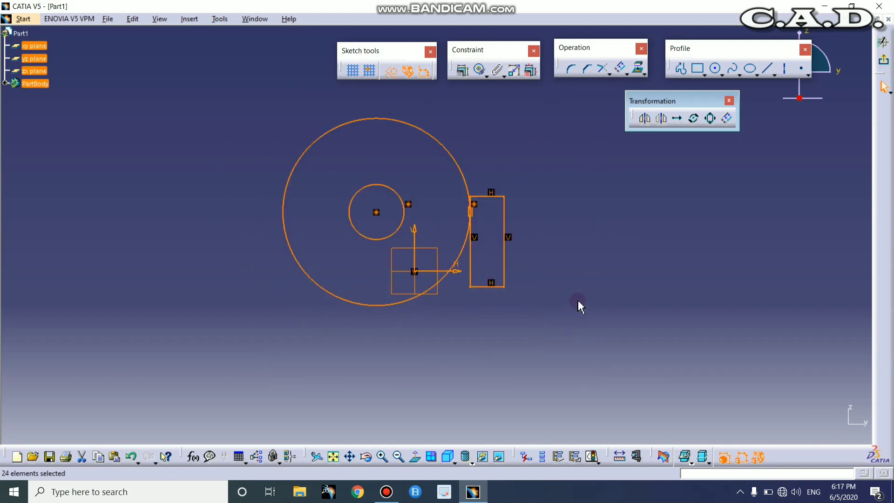
pyautogui.press('Delete')
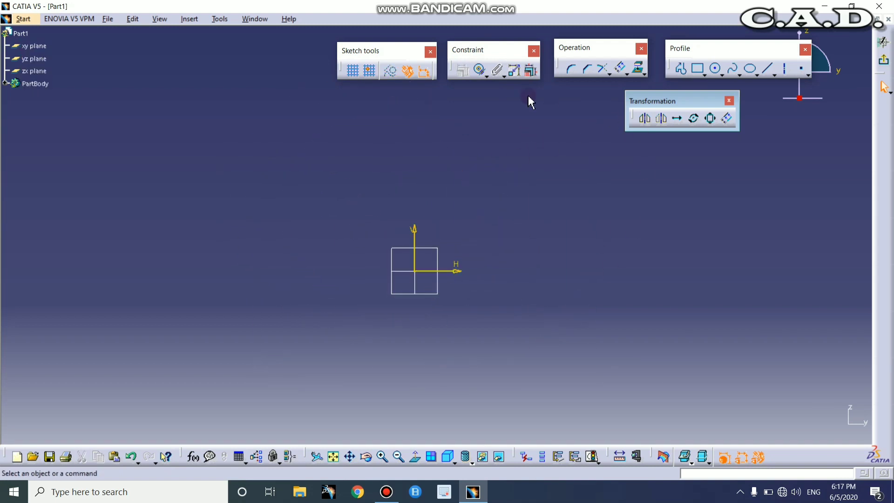
# - Sketch a rectangle enclosing the origin, starting from its upper-left corner at about H -923 mm, V 829 mm
pyautogui.click(480, 72)
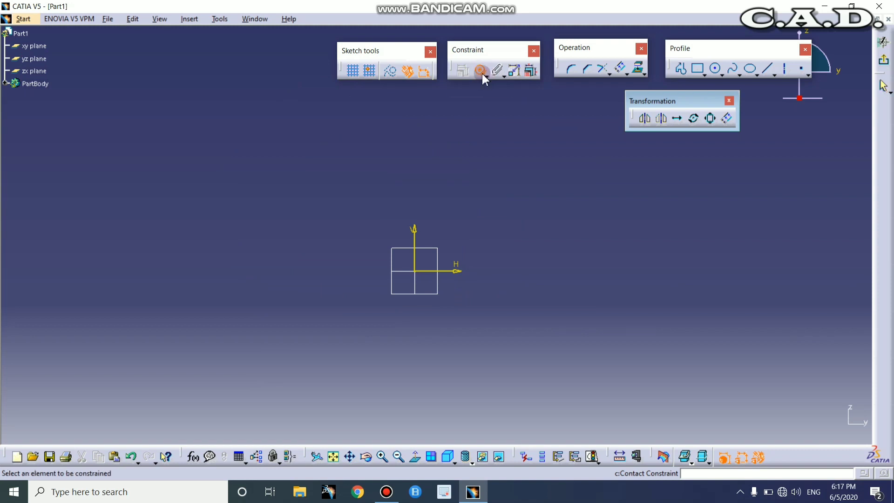
pyautogui.click(484, 78)
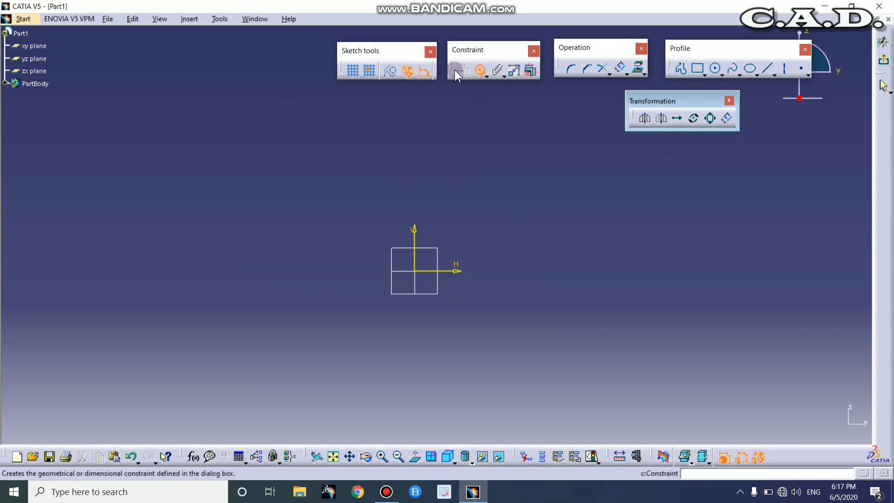
pyautogui.click(697, 69)
pyautogui.click(331, 196)
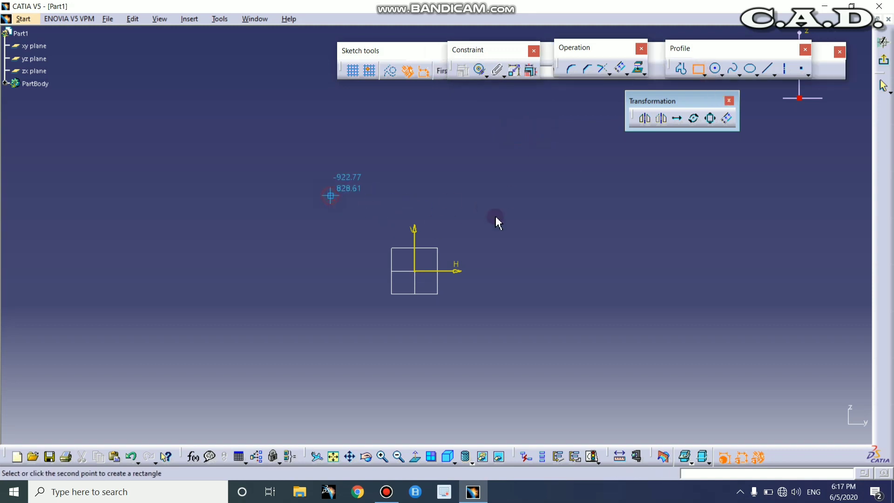
pyautogui.click(496, 358)
pyautogui.click(582, 291)
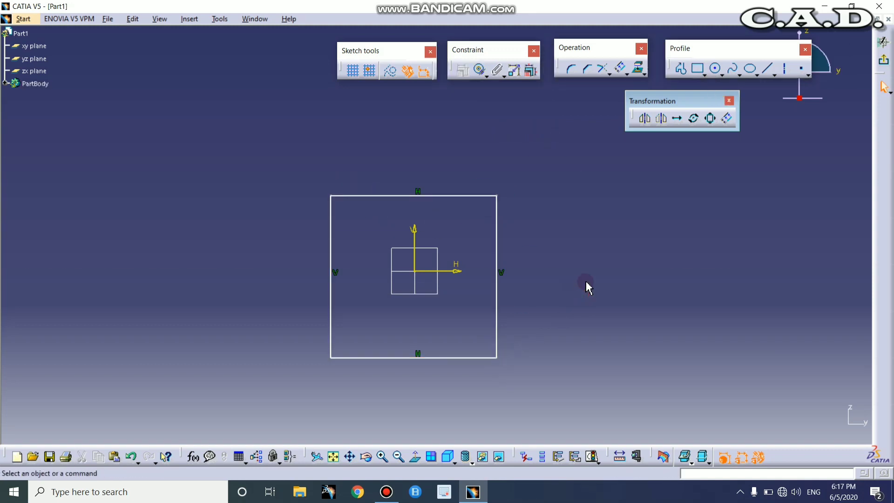
# - Examine which constraints can be defined for the rectangle's upper side
pyautogui.click(480, 69)
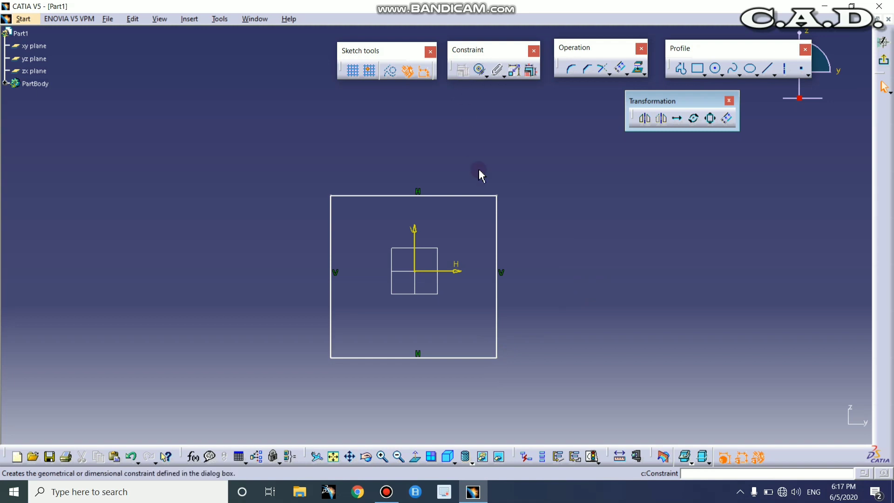
pyautogui.click(474, 195)
pyautogui.click(460, 69)
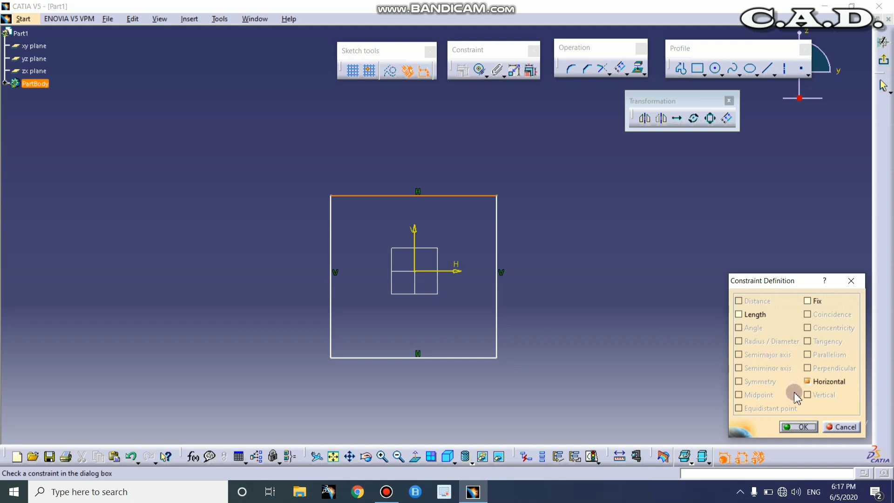
pyautogui.click(799, 427)
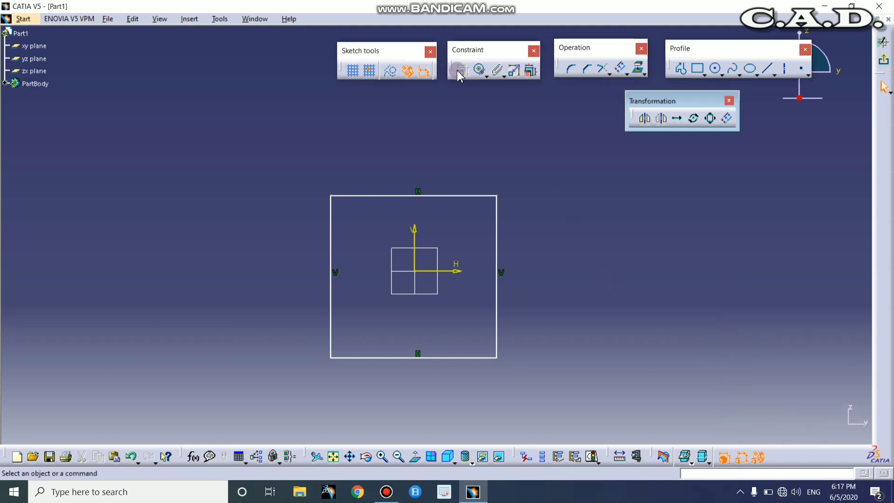
pyautogui.click(464, 196)
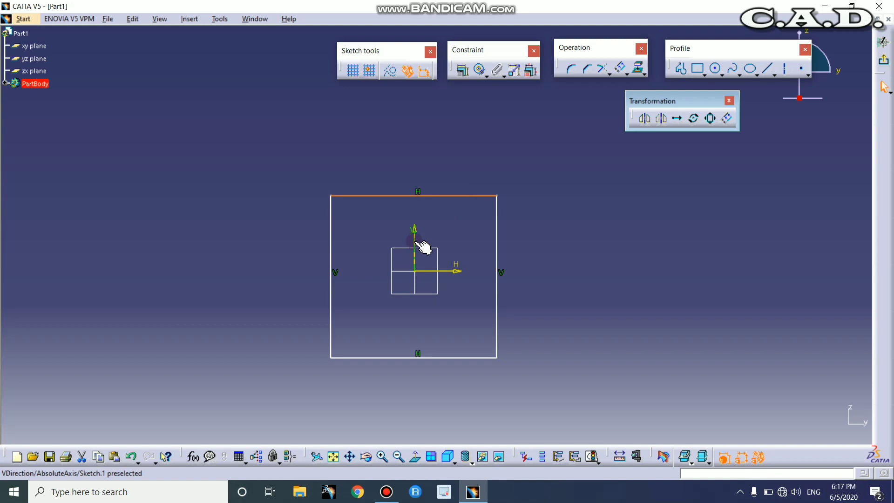
pyautogui.click(534, 192)
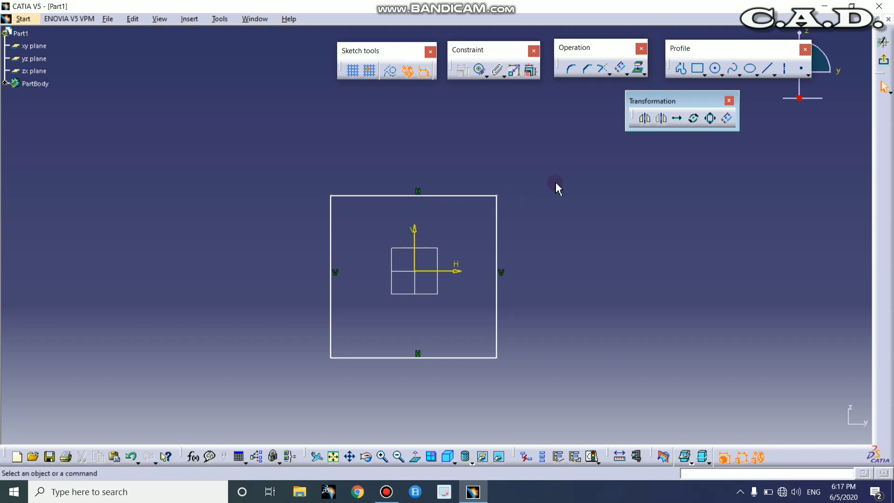
pyautogui.moveTo(558, 172)
pyautogui.mouseDown(button='middle')
pyautogui.moveTo(557, 140)
pyautogui.moveTo(608, 131)
pyautogui.moveTo(591, 125)
pyautogui.mouseUp(button='middle')
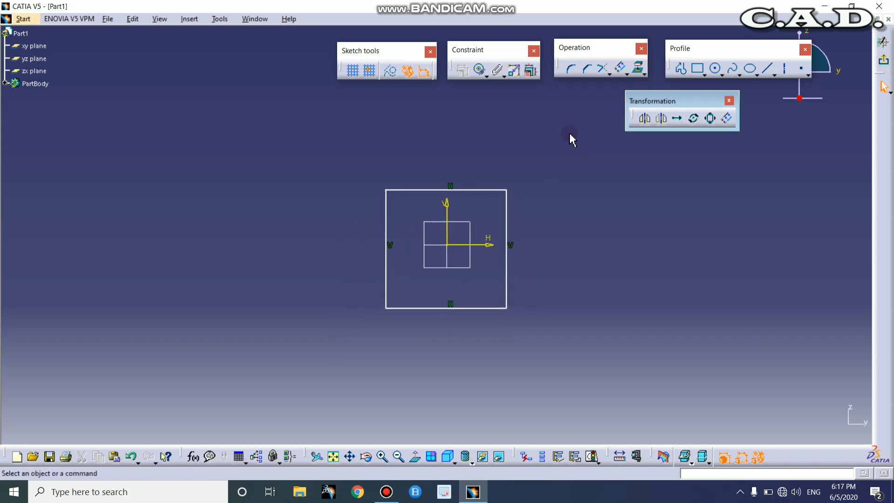
# - Undo the rectangle around the origin to clear the sketch
pyautogui.hotkey('ctrl', 'z')
pyautogui.click(479, 69)
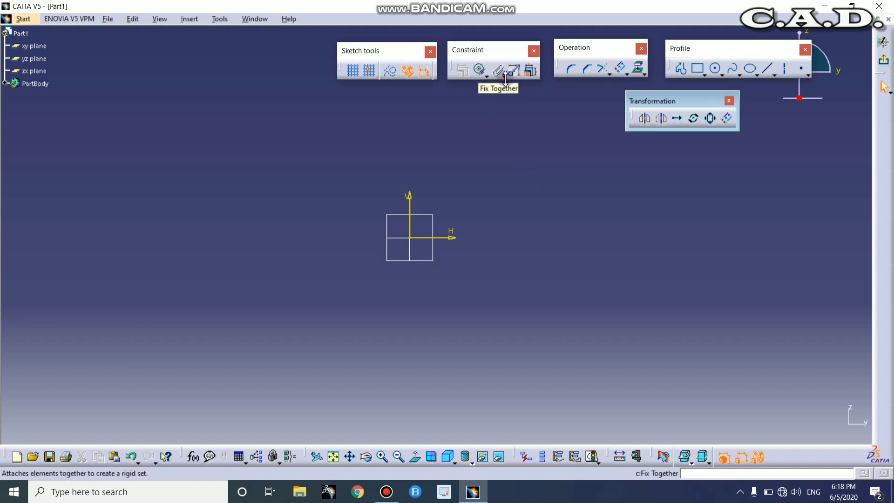
pyautogui.moveTo(491, 182); pyautogui.dragTo(511, 181, button='middle')
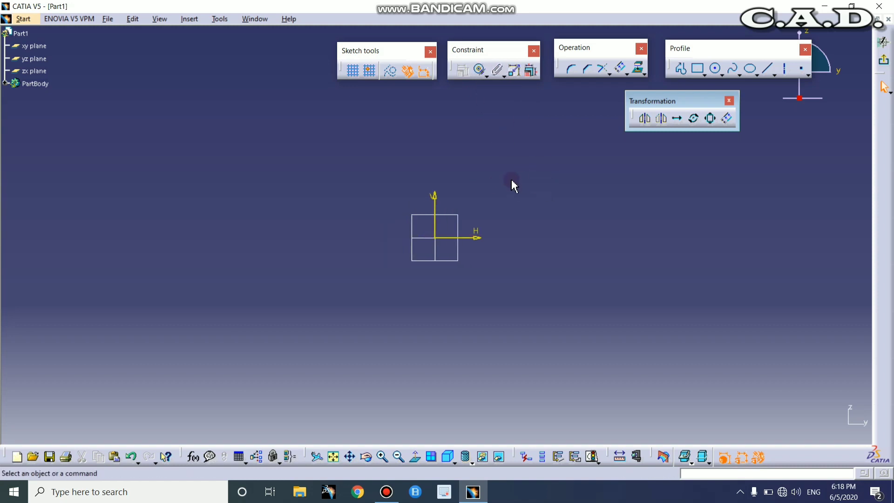
# - Sketch a circle up and left of the origin and enlarge it by pulling its edge outward
pyautogui.click(716, 71)
pyautogui.click(270, 186)
pyautogui.click(301, 247)
pyautogui.moveTo(532, 157); pyautogui.dragTo(534, 173, button='middle')
pyautogui.click(453, 182)
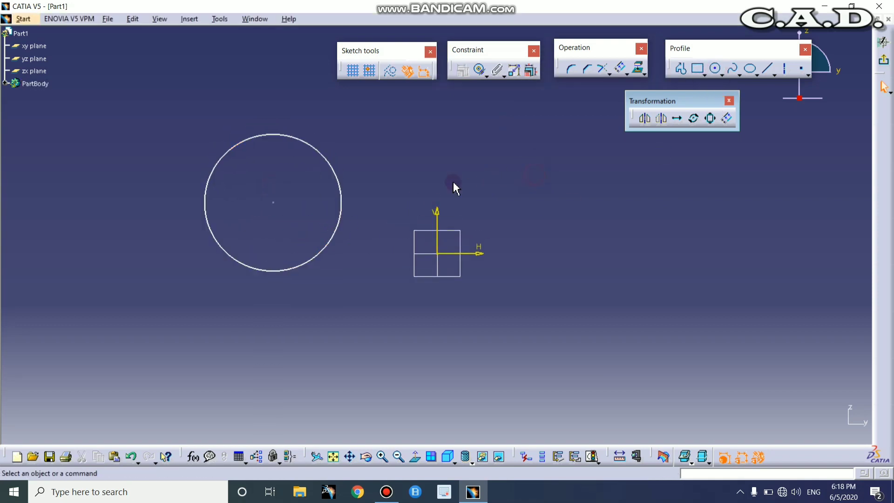
pyautogui.moveTo(344, 213)
pyautogui.mouseDown()
pyautogui.moveTo(349, 203)
pyautogui.moveTo(361, 208)
pyautogui.mouseUp()
pyautogui.click(404, 173)
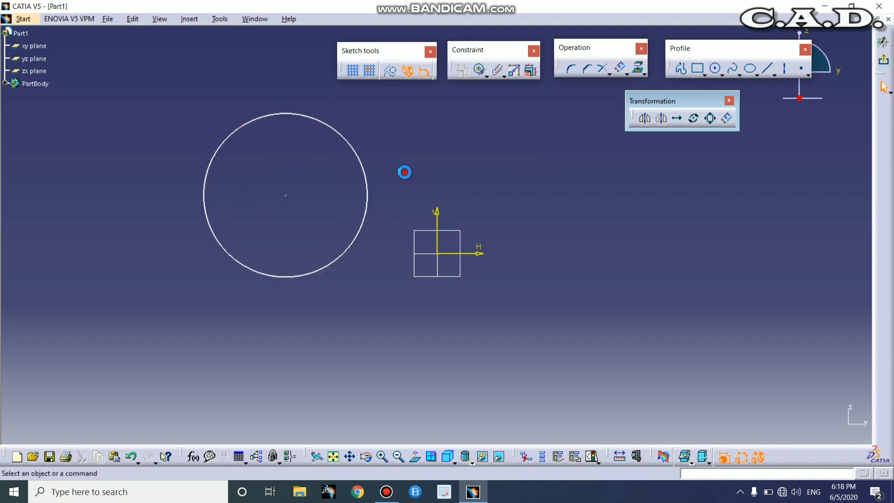
# - Sketch a rectangle up and right of the origin, and widen it by pulling its left side outward
pyautogui.click(696, 68)
pyautogui.click(561, 158)
pyautogui.click(630, 246)
pyautogui.moveTo(561, 196); pyautogui.dragTo(522, 202)
pyautogui.click(672, 199)
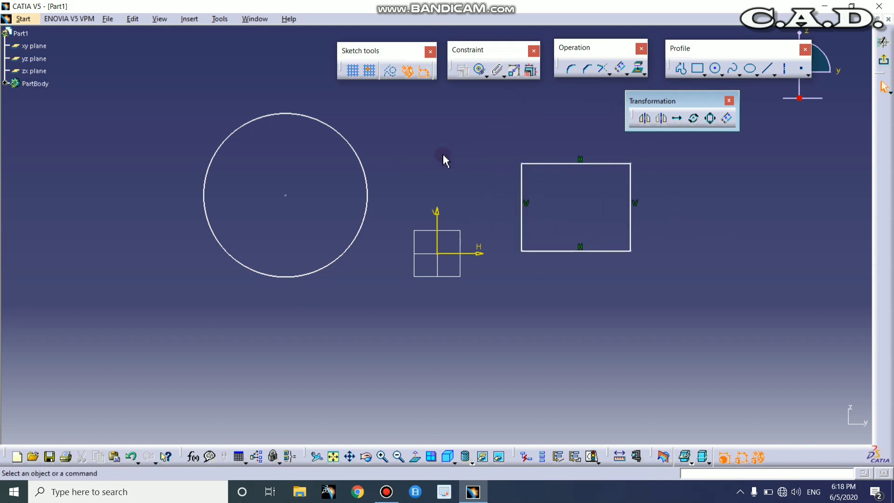
# - Fix the circle and the rectangle's left side together as a rigid set, and move the circle slightly down and right
pyautogui.click(497, 70)
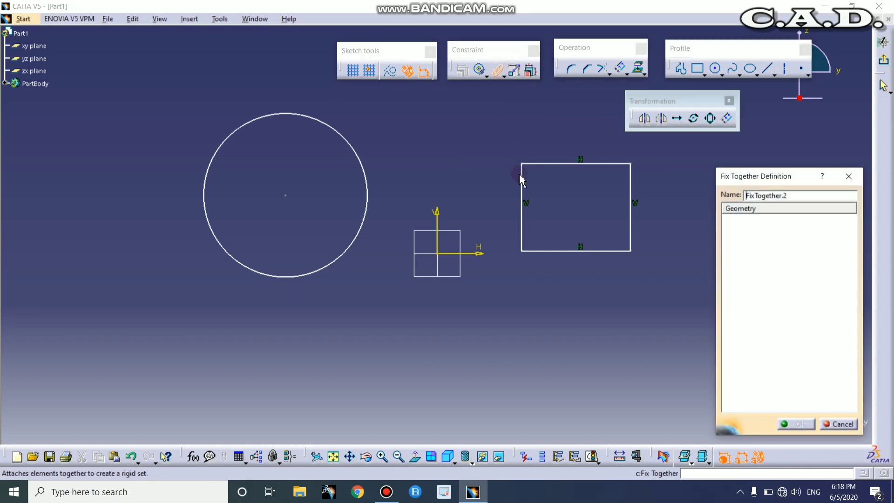
pyautogui.click(521, 181)
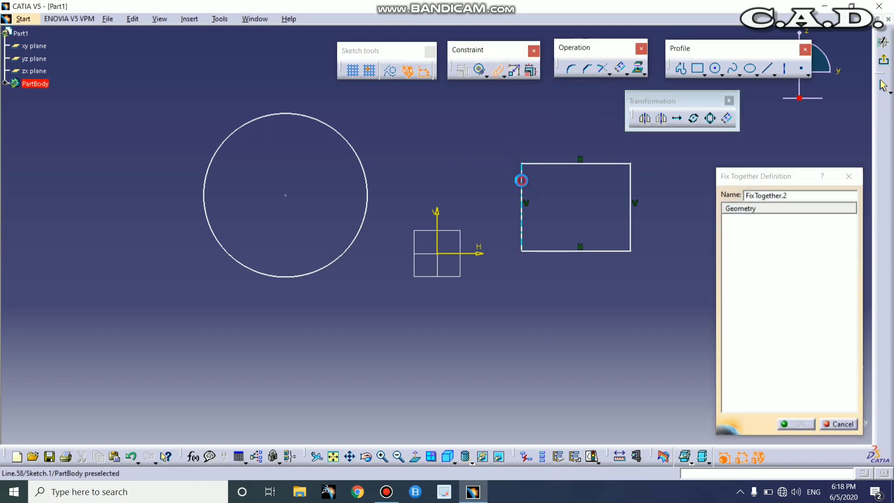
pyautogui.click(366, 185)
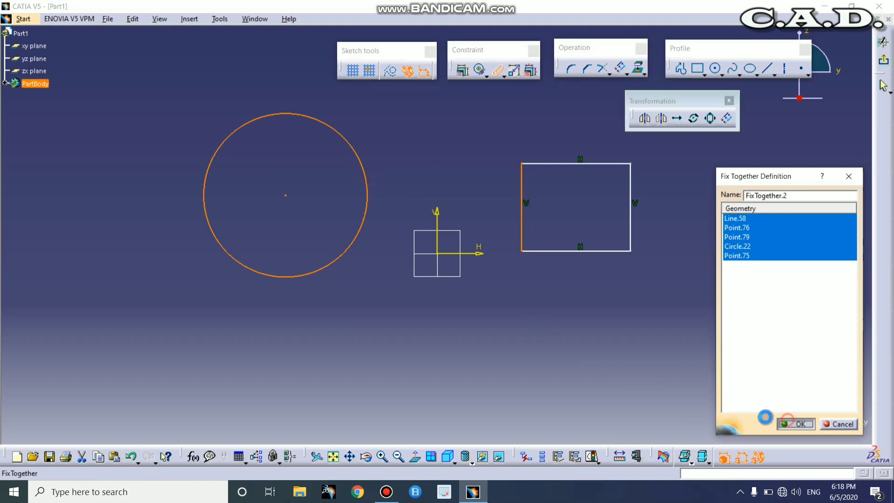
pyautogui.click(790, 424)
pyautogui.moveTo(331, 261)
pyautogui.mouseDown()
pyautogui.moveTo(378, 245)
pyautogui.moveTo(375, 289)
pyautogui.moveTo(331, 278)
pyautogui.moveTo(369, 303)
pyautogui.moveTo(319, 260)
pyautogui.moveTo(364, 275)
pyautogui.moveTo(344, 271)
pyautogui.mouseUp()
pyautogui.click(345, 309)
# - Delete the circle and the rectangle to clear the sketch
pyautogui.moveTo(419, 139); pyautogui.dragTo(419, 176, button='middle')
pyautogui.moveTo(202, 112); pyautogui.dragTo(672, 367)
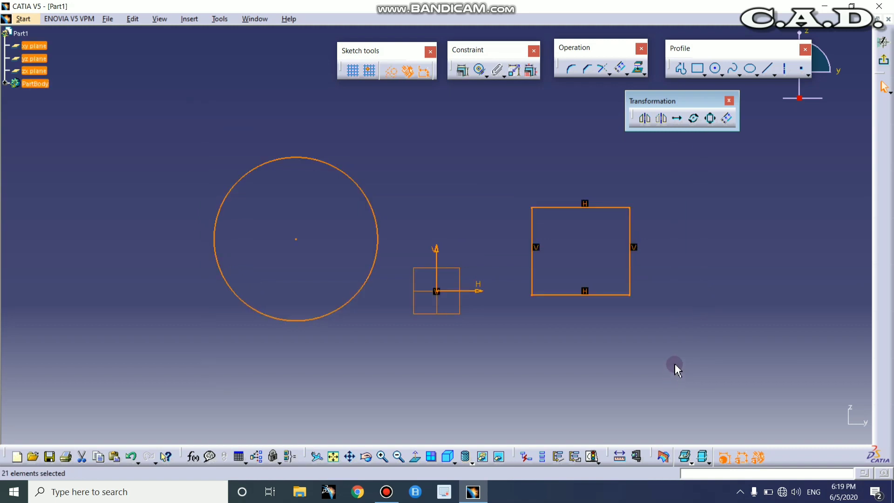
pyautogui.press('Delete')
pyautogui.moveTo(607, 287)
pyautogui.mouseDown(button='middle')
pyautogui.moveTo(599, 257)
pyautogui.moveTo(587, 256)
pyautogui.moveTo(597, 246)
pyautogui.mouseUp(button='middle')
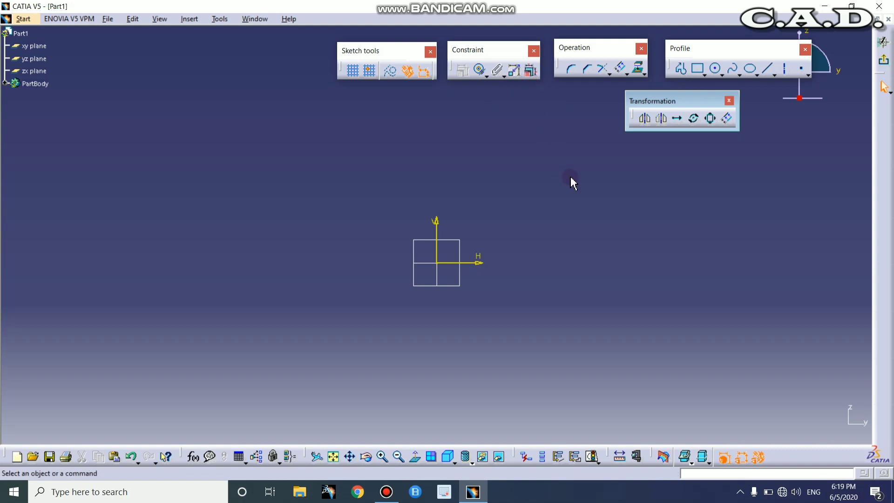
# - Sketch a rectangle enclosing the origin, taller than it is wide
pyautogui.moveTo(571, 177); pyautogui.dragTo(573, 158, button='middle')
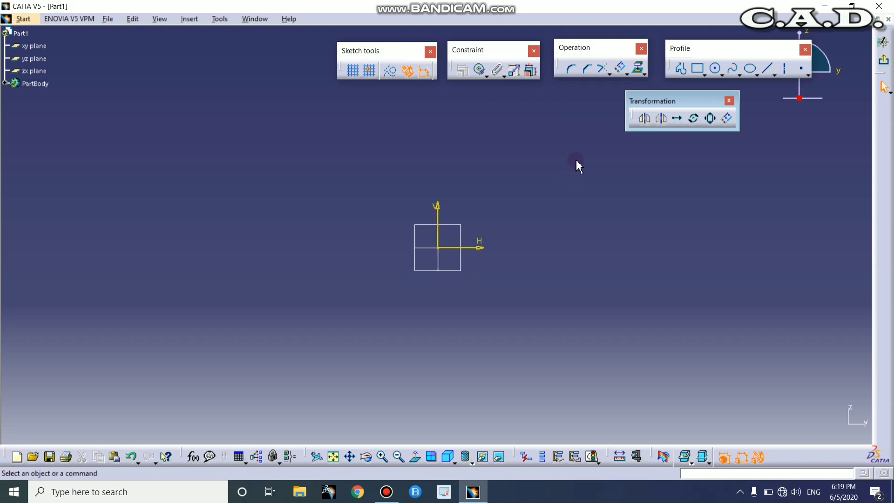
pyautogui.moveTo(576, 161)
pyautogui.mouseDown(button='middle')
pyautogui.moveTo(568, 177)
pyautogui.moveTo(575, 162)
pyautogui.mouseUp(button='middle')
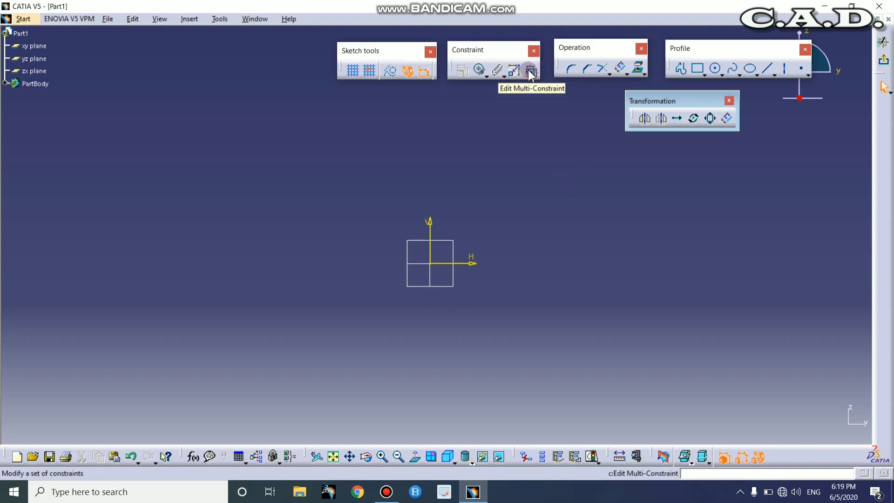
pyautogui.click(699, 69)
pyautogui.click(331, 166)
pyautogui.click(512, 359)
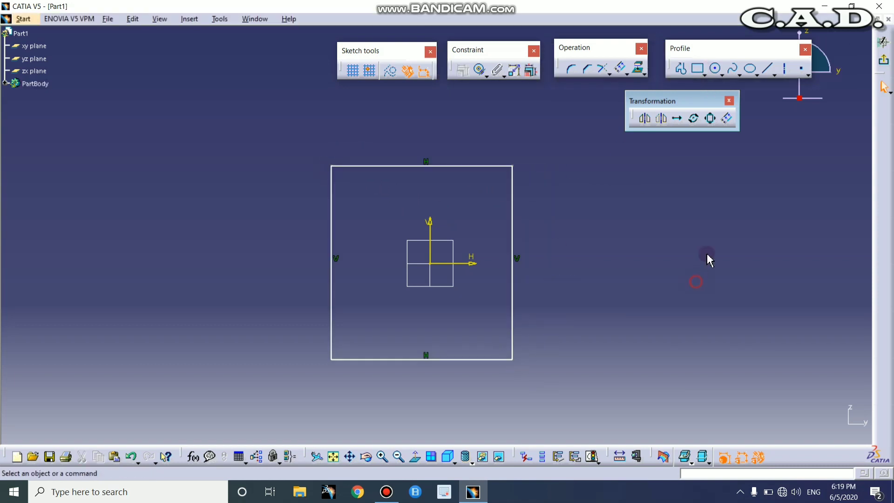
# - Dimension the rectangle's upper side from the H axis and its left side from the V axis
pyautogui.click(486, 75)
pyautogui.click(499, 90)
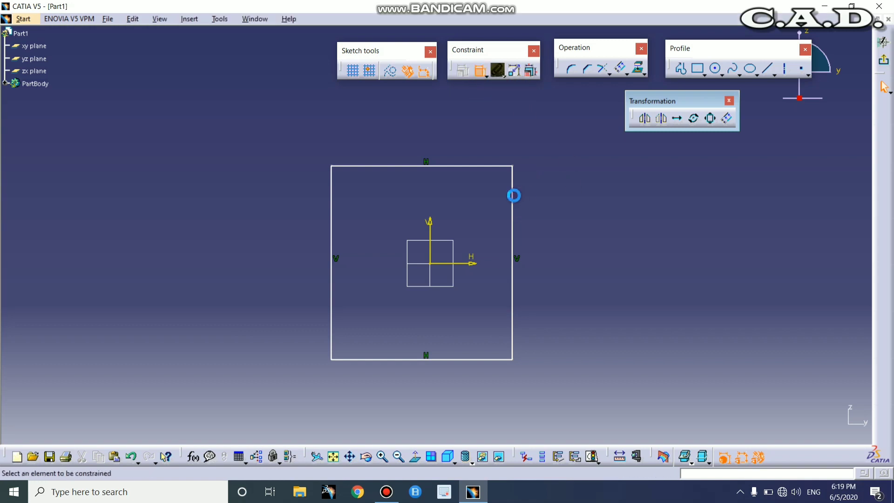
pyautogui.click(456, 166)
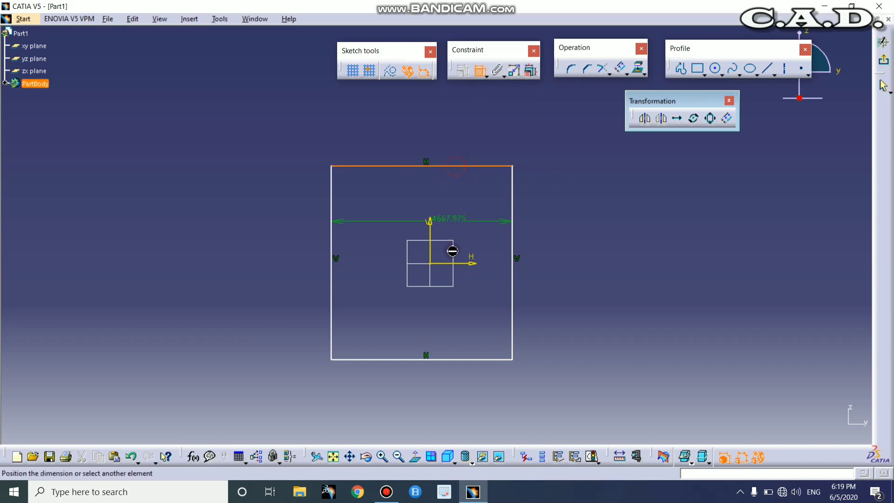
pyautogui.click(465, 263)
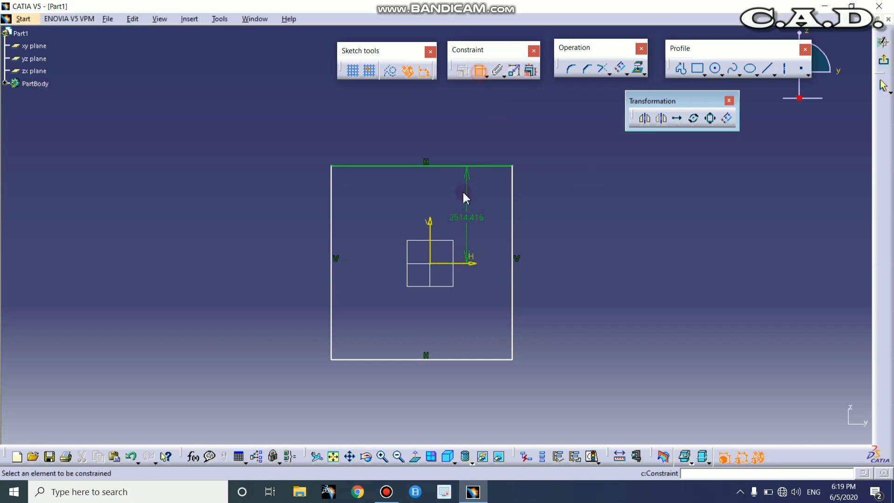
pyautogui.click(430, 227)
pyautogui.click(332, 233)
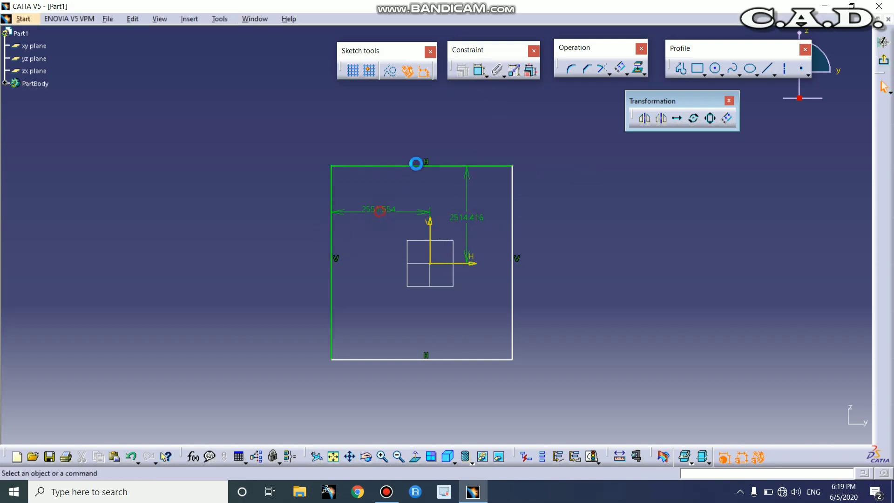
# - Dimension the rectangle's lower side from the H axis and its right side from the V axis
pyautogui.click(480, 70)
pyautogui.click(457, 264)
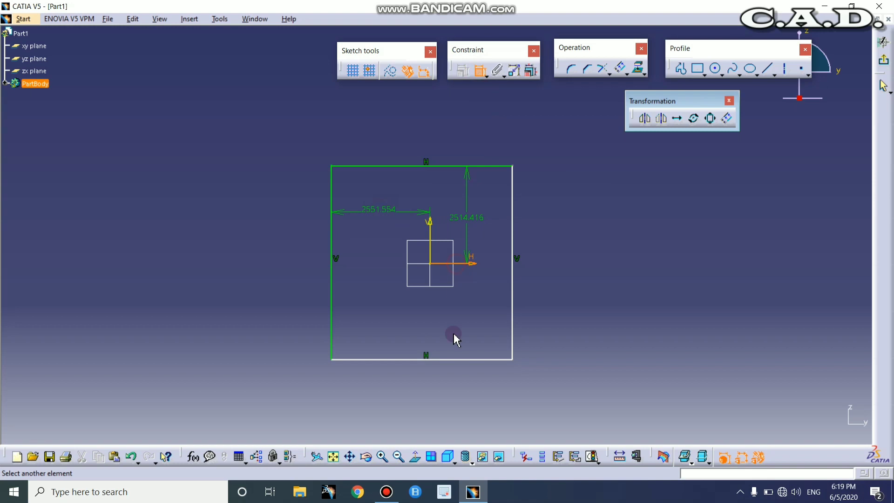
pyautogui.click(459, 359)
pyautogui.click(461, 334)
pyautogui.click(480, 69)
pyautogui.click(429, 226)
pyautogui.click(512, 239)
pyautogui.click(539, 210)
# - Using Edit Multi-Constraint, set the upper side's offset from the H axis to 2000 mm
pyautogui.click(532, 76)
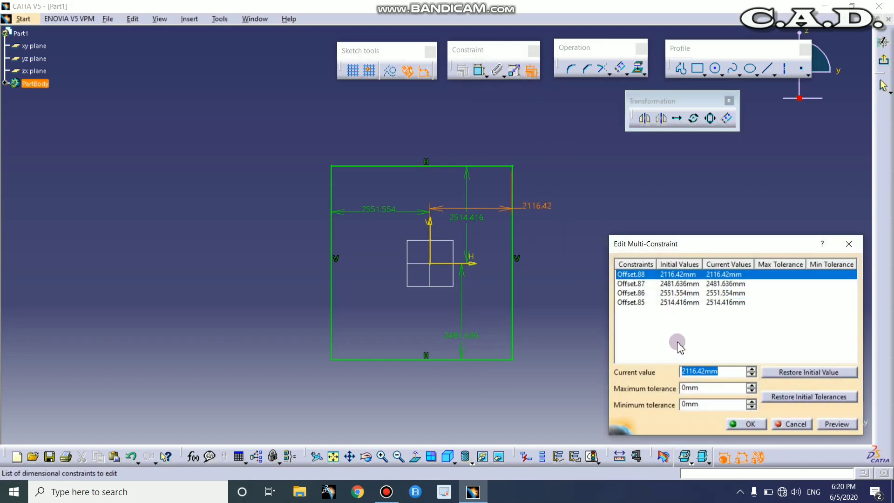
pyautogui.click(546, 232)
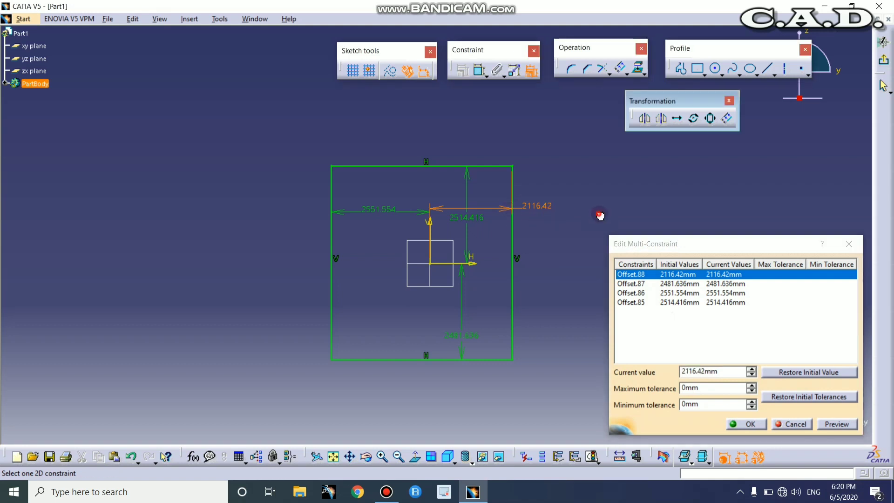
pyautogui.click(675, 285)
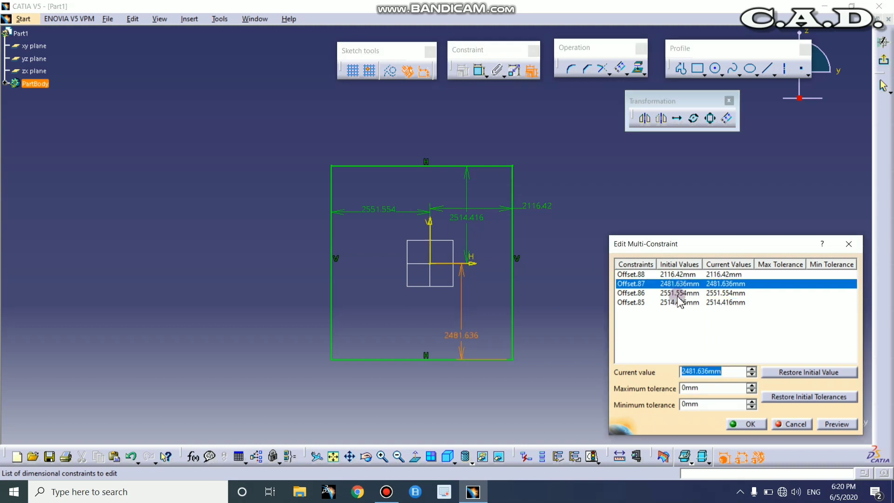
pyautogui.click(677, 293)
pyautogui.click(678, 303)
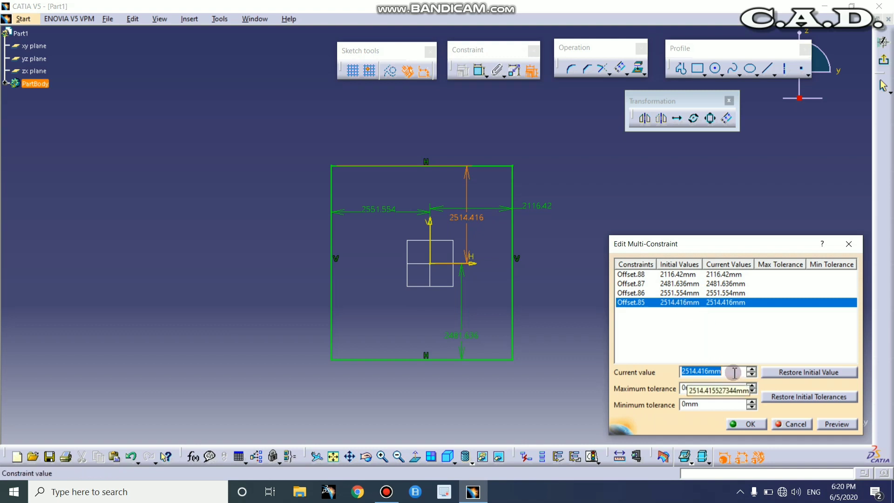
pyautogui.write('2000')
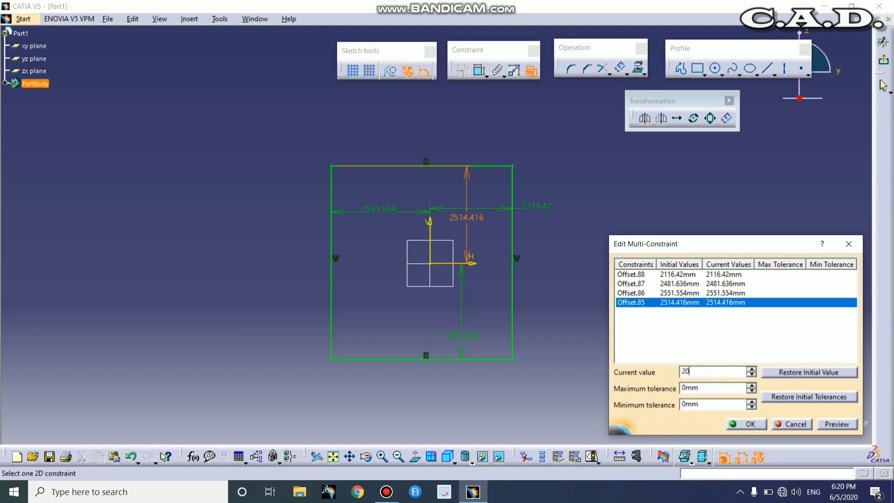
pyautogui.click(827, 424)
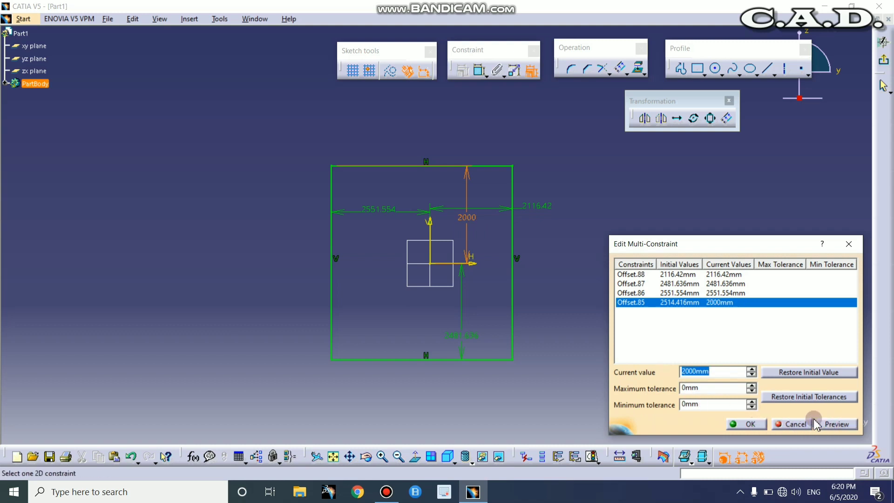
# - Set the left side's offset from the V axis to 2566.554 mm, preview the rectangle and apply the multi-constraint edits
pyautogui.click(693, 293)
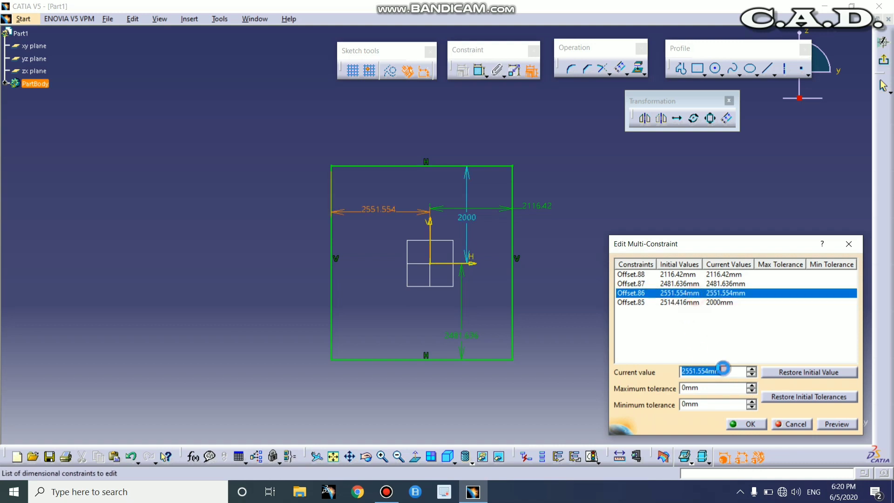
pyautogui.click(751, 368)
pyautogui.click(751, 368)
pyautogui.click(752, 368)
pyautogui.click(751, 368)
pyautogui.click(752, 369)
pyautogui.click(752, 368)
pyautogui.click(752, 368)
pyautogui.click(752, 368)
pyautogui.click(752, 368)
pyautogui.click(751, 368)
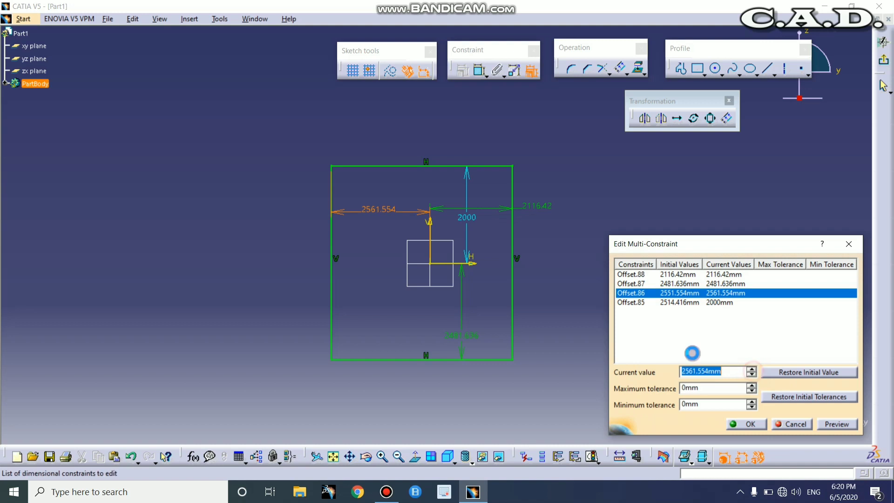
pyautogui.click(750, 368)
pyautogui.click(751, 368)
pyautogui.click(750, 368)
pyautogui.click(751, 369)
pyautogui.click(836, 423)
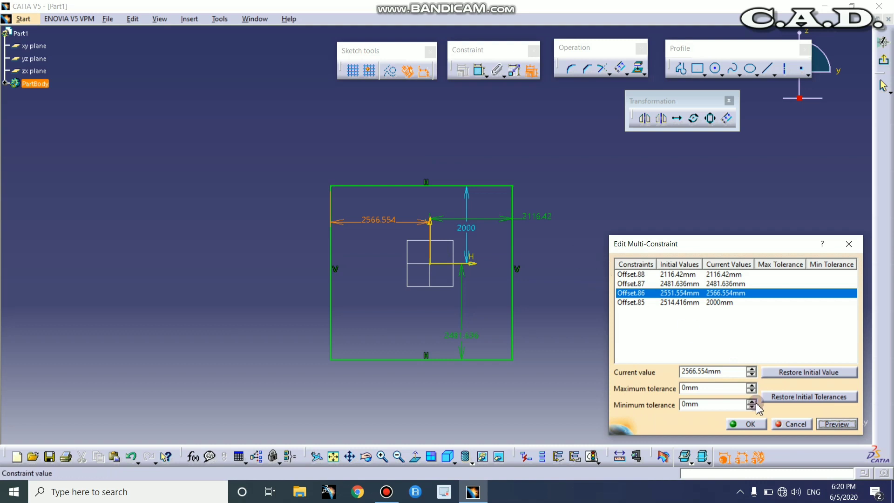
pyautogui.click(750, 424)
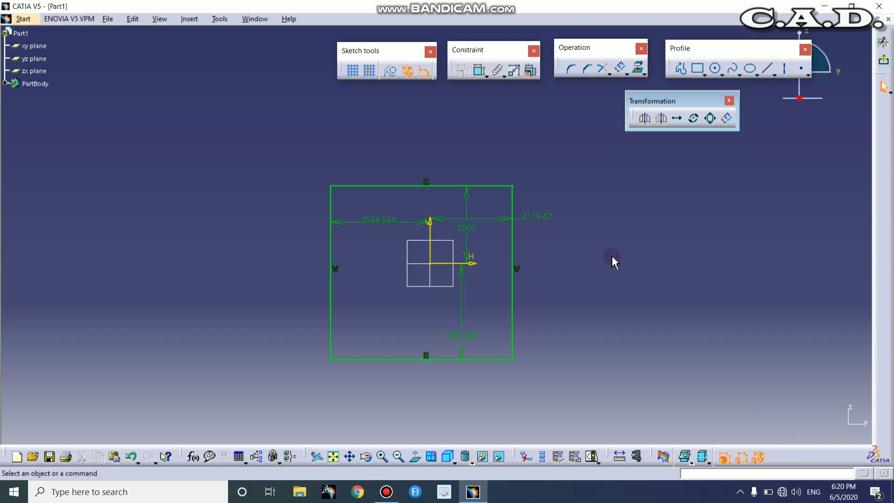
# - Delete the dimensioned rectangle together with its constraints
pyautogui.keyDown('ctrl'); pyautogui.moveTo(570, 177); pyautogui.dragTo(564, 151, button='middle'); pyautogui.keyUp('ctrl')
pyautogui.moveTo(564, 152); pyautogui.dragTo(284, 411)
pyautogui.press('Delete')
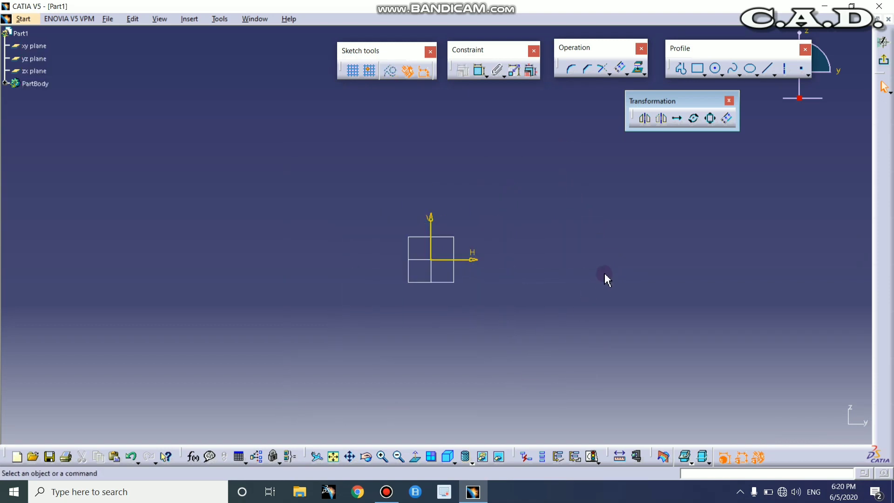
# - Sketch a circle well to the left of the origin and an upright rectangle enclosing the origin
pyautogui.moveTo(604, 273); pyautogui.dragTo(611, 244, button='middle')
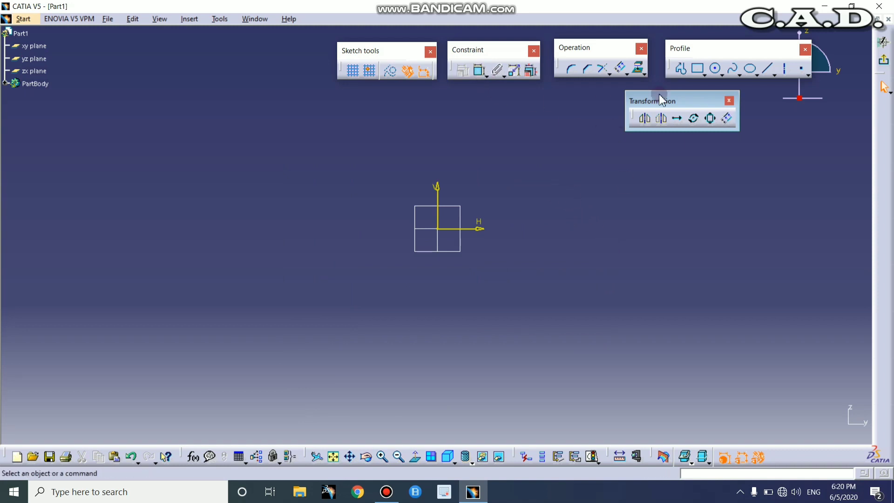
pyautogui.click(716, 69)
pyautogui.click(183, 217)
pyautogui.click(251, 255)
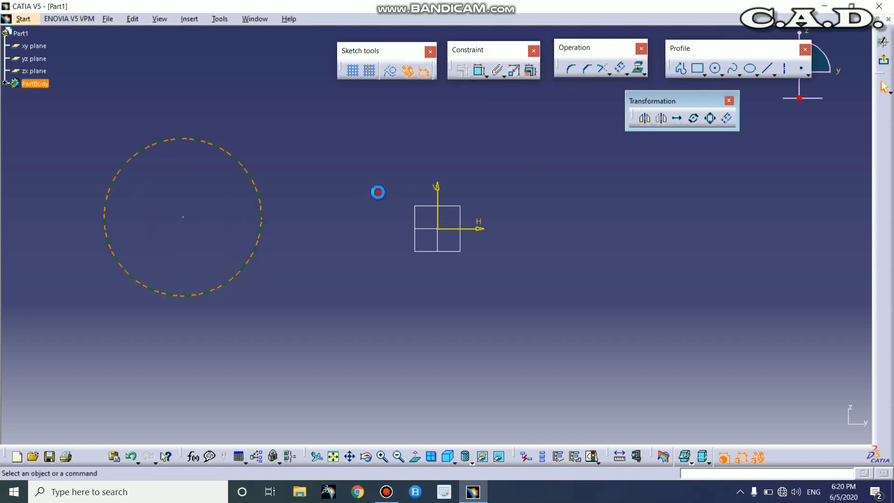
pyautogui.click(697, 70)
pyautogui.click(386, 150)
pyautogui.click(495, 312)
pyautogui.click(576, 277)
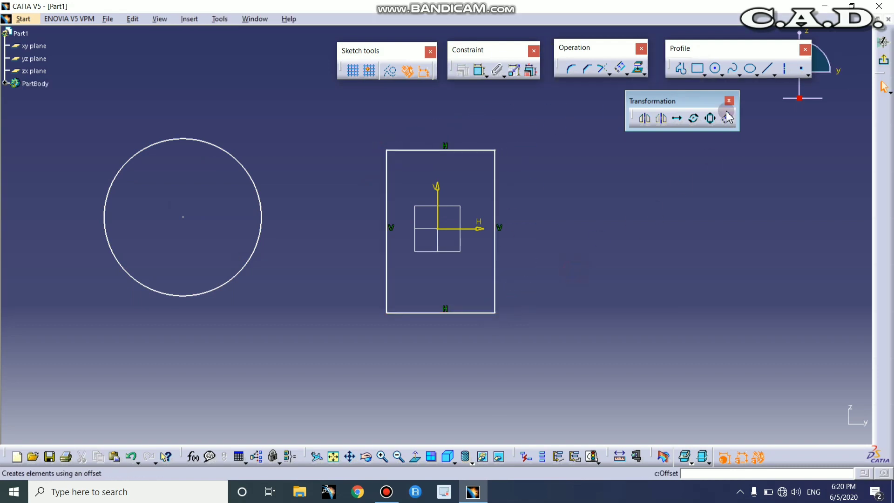
# - Sketch a nearly vertical line between the circle and the rectangle
pyautogui.click(767, 69)
pyautogui.click(315, 170)
pyautogui.click(312, 363)
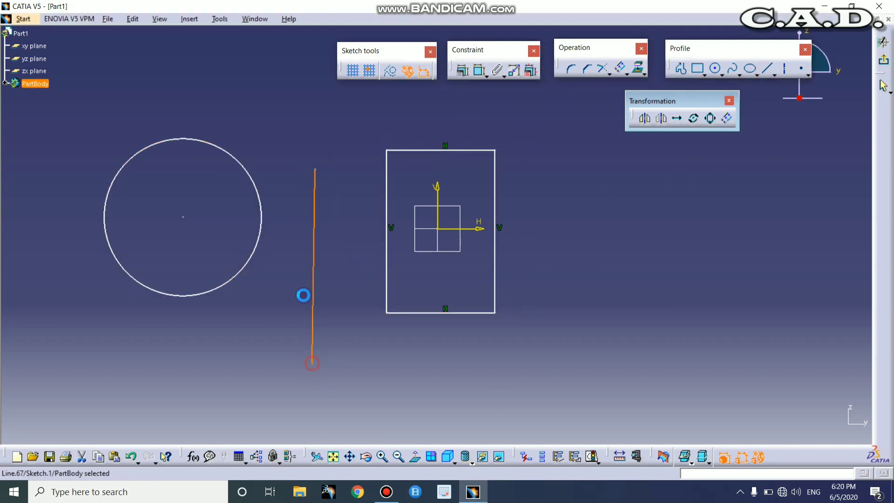
# - Constrain the circle and the line to be tangent, and pull the line down and left to reposition them
pyautogui.click(314, 225)
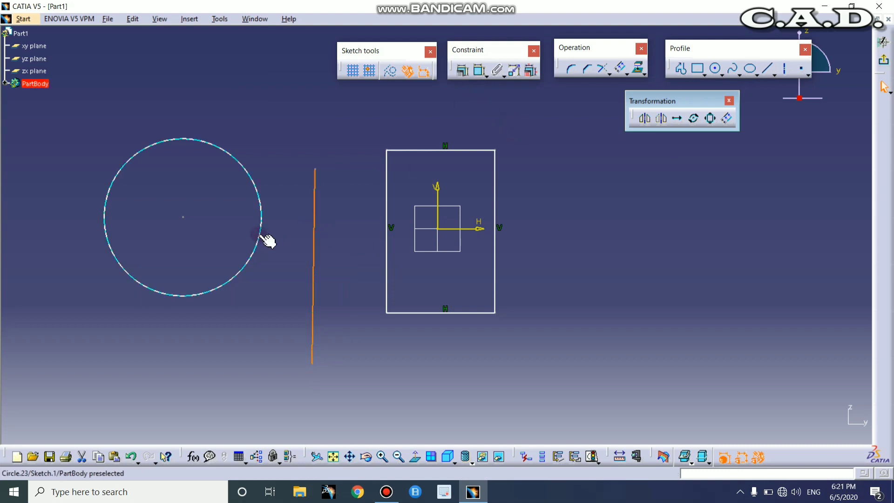
pyautogui.keyDown('ctrl'); pyautogui.click(259, 235); pyautogui.keyUp('ctrl')
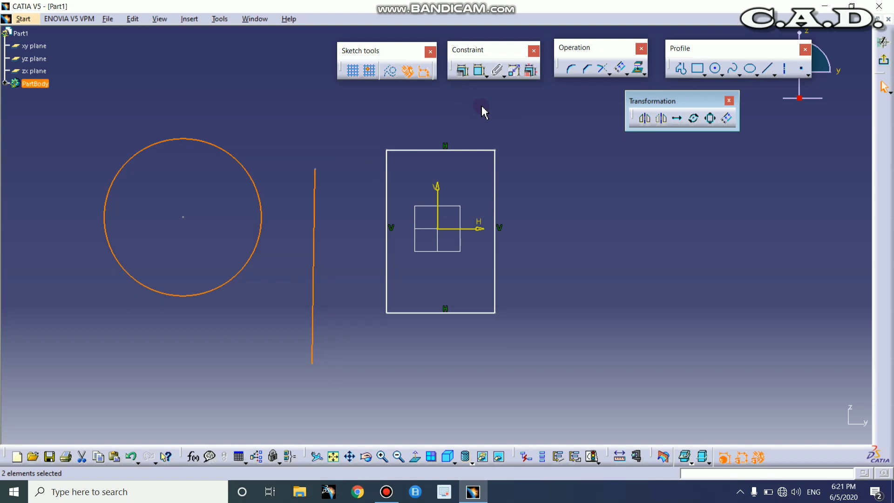
pyautogui.click(480, 76)
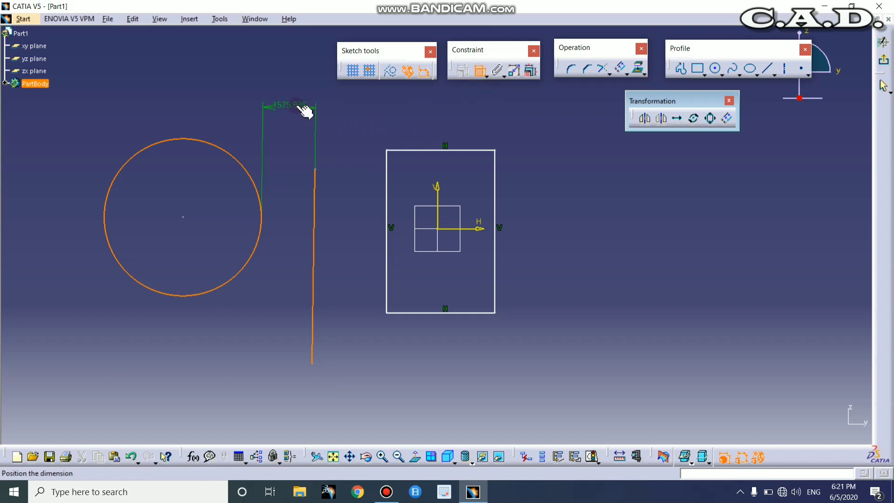
pyautogui.rightClick(297, 105)
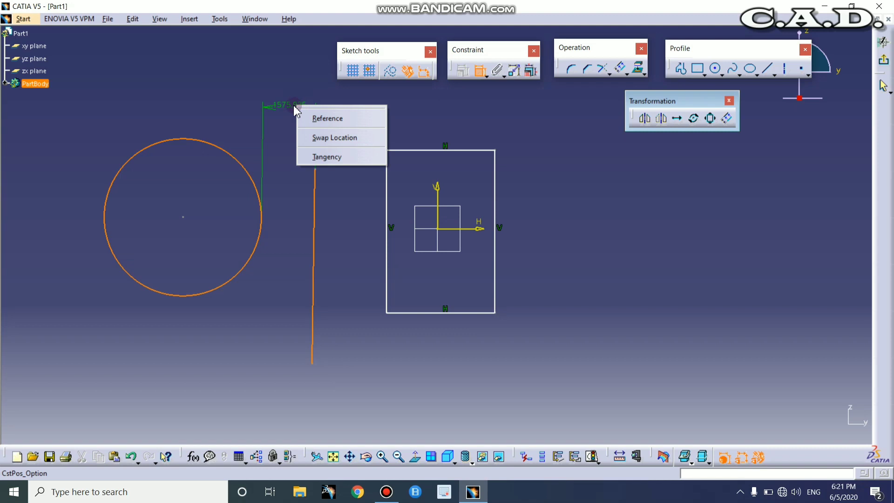
pyautogui.click(312, 158)
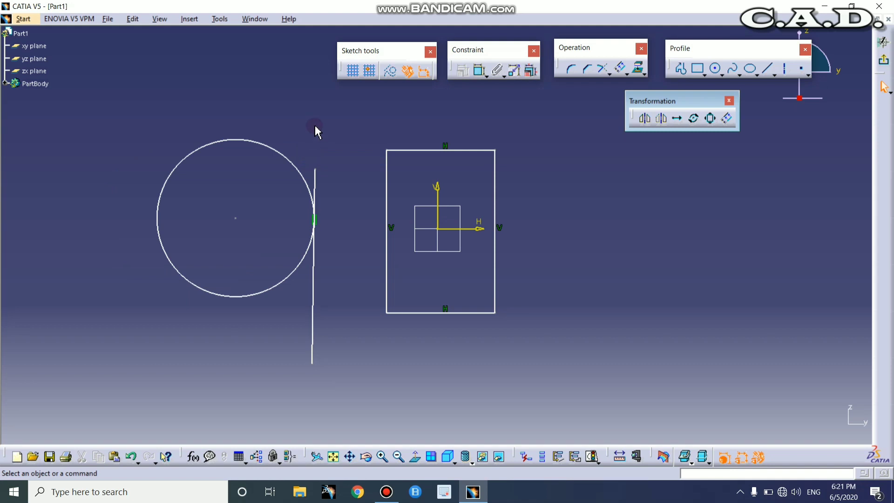
pyautogui.moveTo(311, 261); pyautogui.dragTo(301, 303)
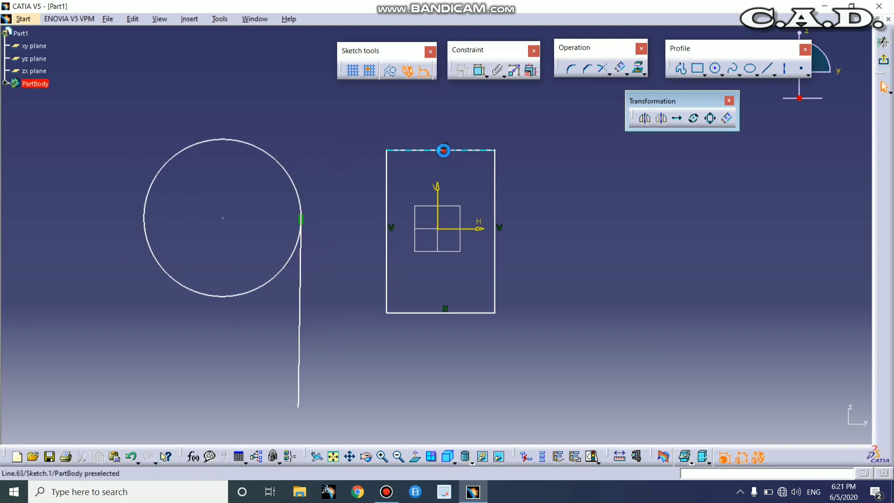
# - Try a distance constraint between the rectangle's top and left edges, and check the sketch solving status
pyautogui.click(443, 150)
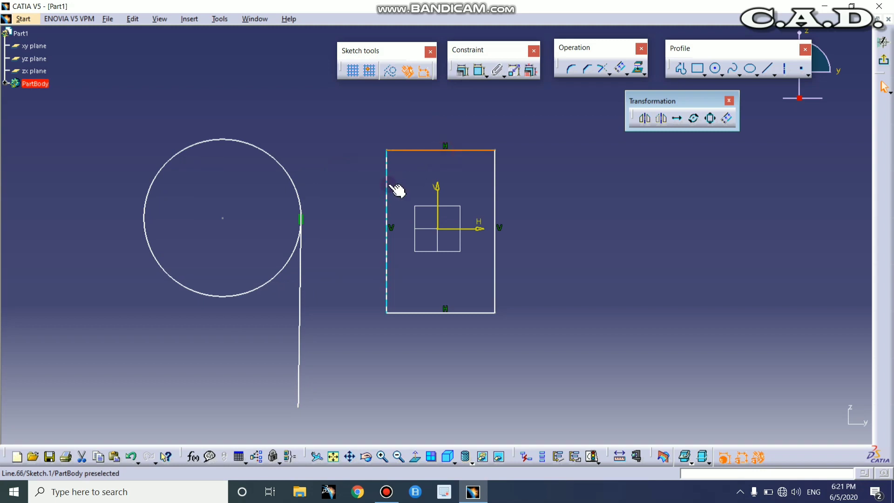
pyautogui.keyDown('ctrl'); pyautogui.click(388, 186); pyautogui.keyUp('ctrl')
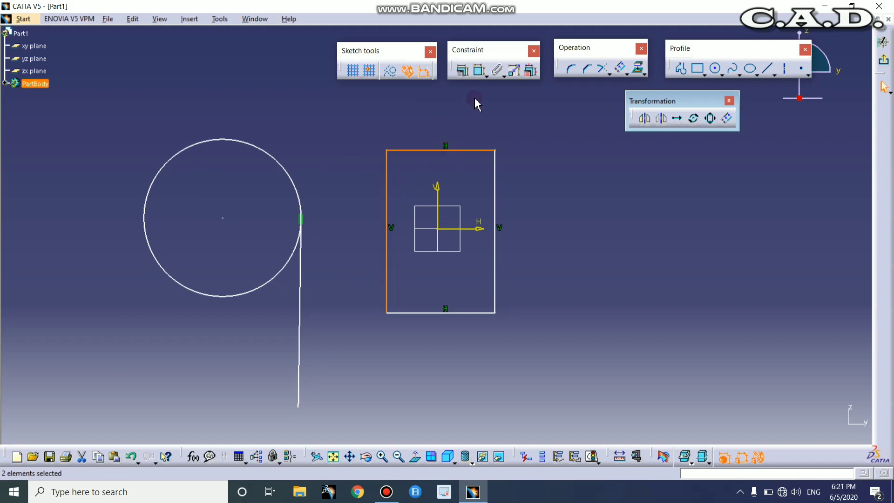
pyautogui.click(480, 71)
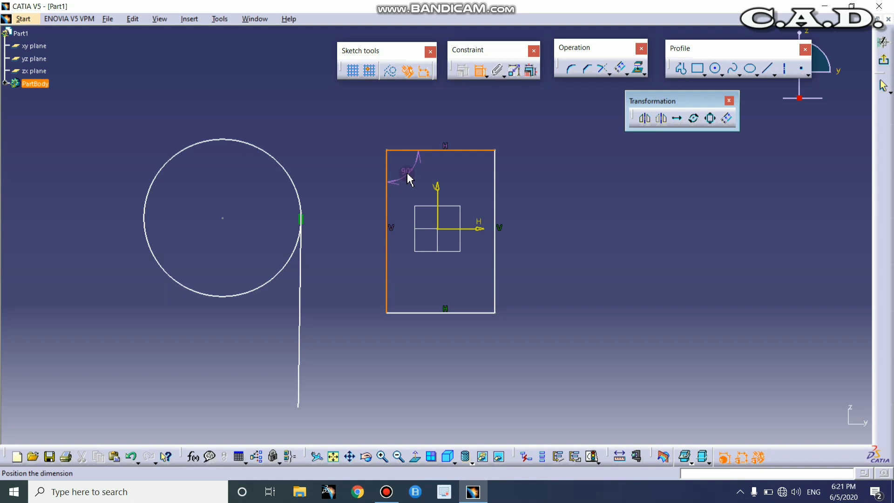
pyautogui.rightClick(408, 174)
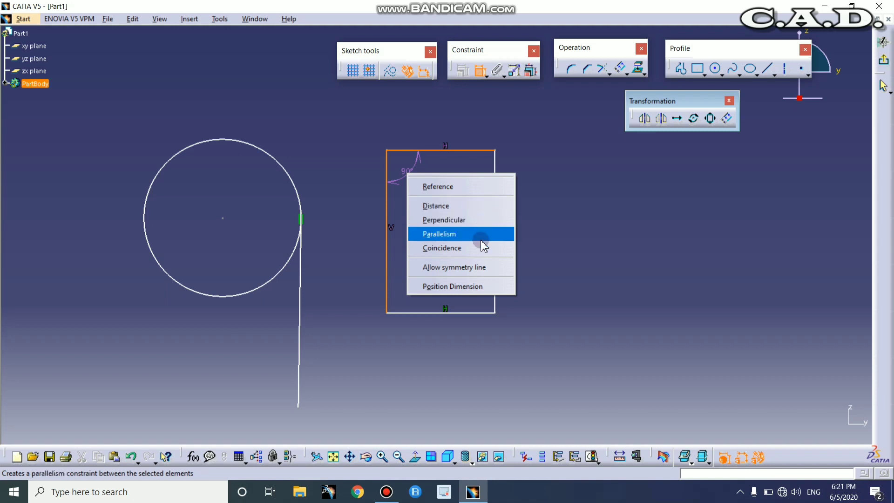
pyautogui.click(480, 208)
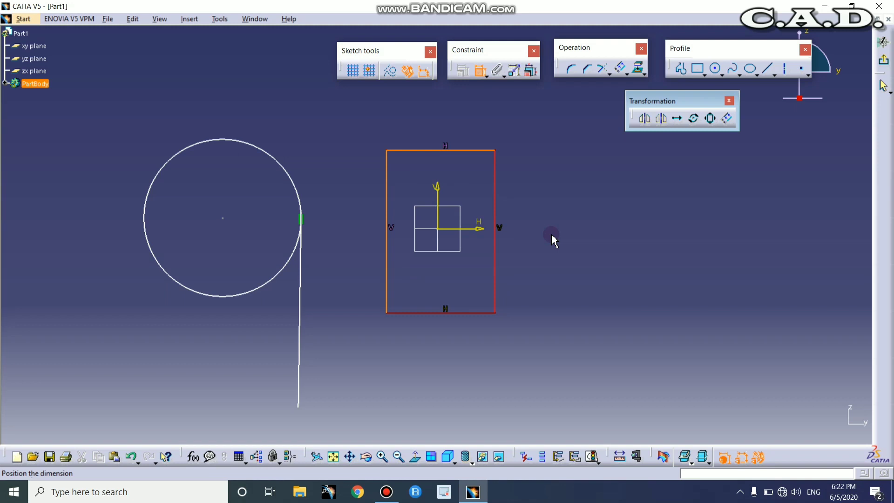
pyautogui.click(594, 457)
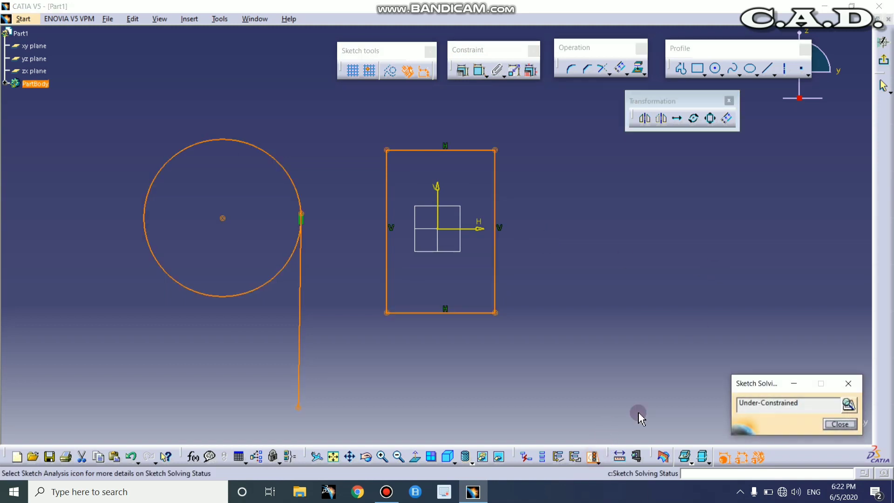
pyautogui.click(836, 423)
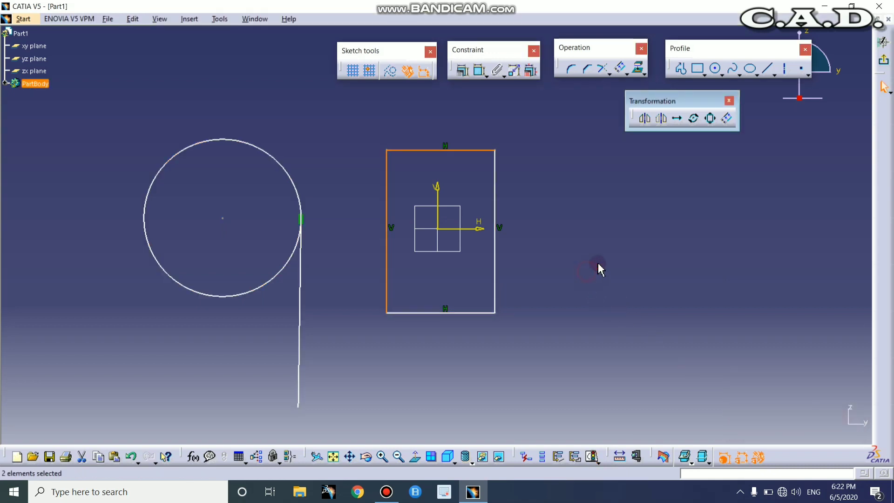
# - Constrain the circle and the rectangle's left edge to be tangent
pyautogui.click(479, 71)
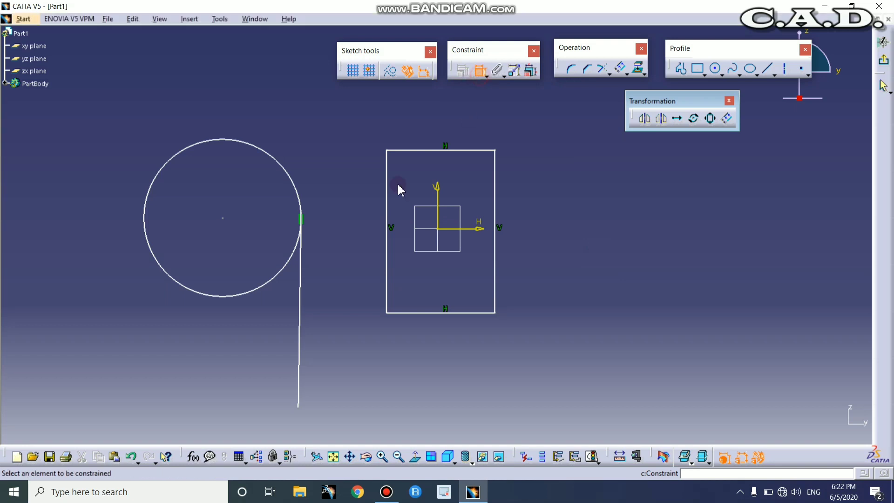
pyautogui.click(296, 186)
pyautogui.click(386, 193)
pyautogui.rightClick(349, 148)
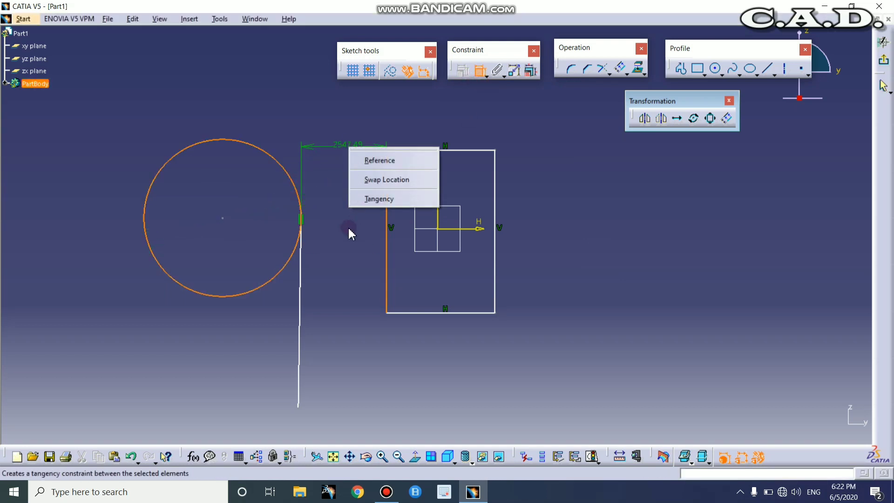
pyautogui.click(367, 199)
# - Dimension the distance between the rectangle's top and bottom edges, placing the dimension to the right of the origin
pyautogui.moveTo(512, 188)
pyautogui.mouseDown(button='middle')
pyautogui.moveTo(521, 194)
pyautogui.moveTo(579, 173)
pyautogui.mouseUp(button='middle')
pyautogui.click(479, 69)
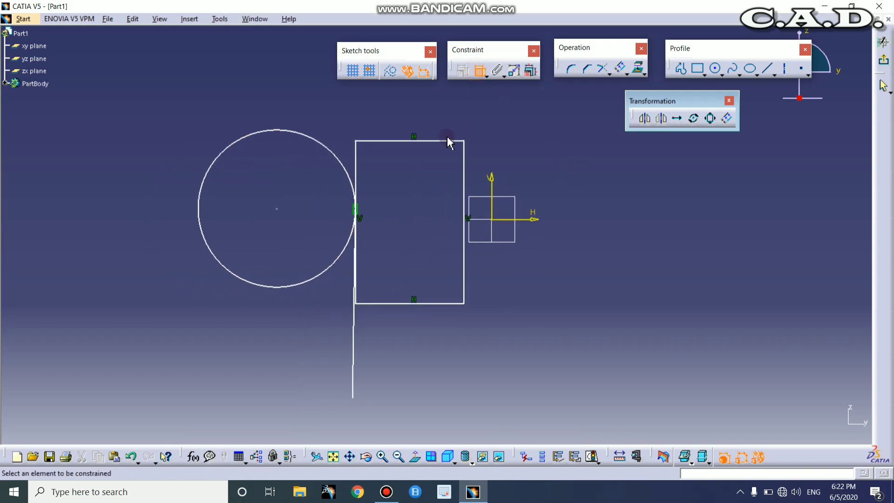
pyautogui.click(452, 141)
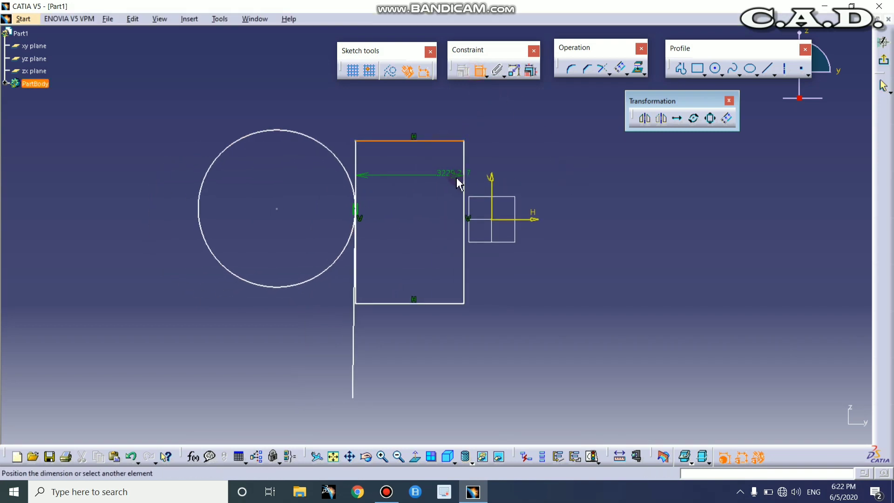
pyautogui.click(444, 305)
pyautogui.rightClick(569, 222)
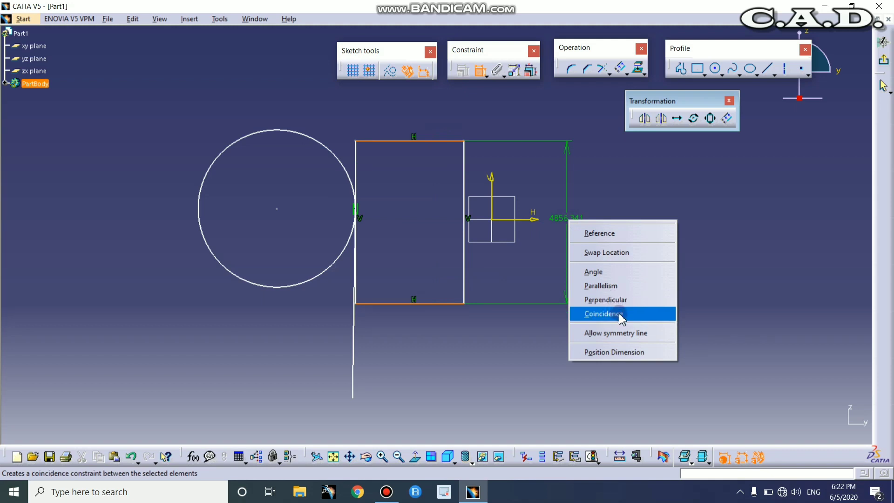
pyautogui.click(581, 177)
pyautogui.click(579, 173)
# - Delete the circle, line and rectangle together with all their constraints
pyautogui.keyDown('ctrl'); pyautogui.moveTo(605, 170); pyautogui.dragTo(605, 200, button='middle'); pyautogui.keyUp('ctrl')
pyautogui.moveTo(587, 124)
pyautogui.mouseDown()
pyautogui.moveTo(355, 423)
pyautogui.moveTo(299, 389)
pyautogui.mouseUp()
pyautogui.press('Delete')
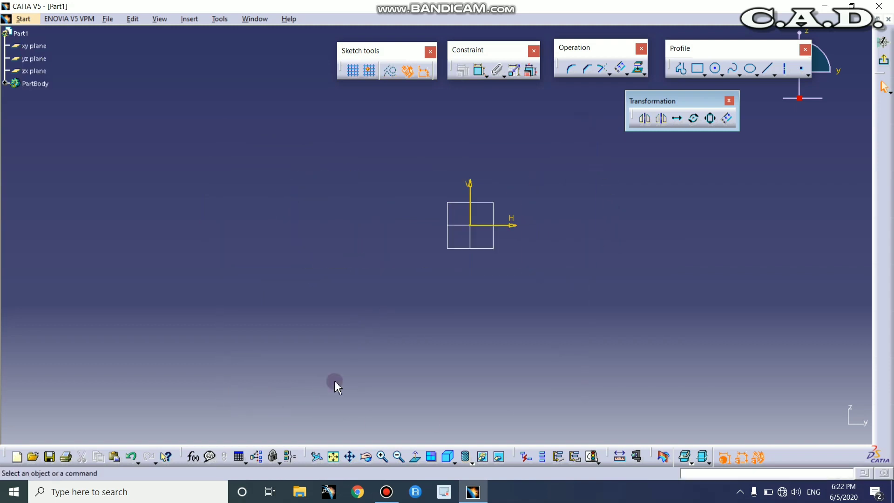
pyautogui.moveTo(477, 332)
pyautogui.mouseDown(button='middle')
pyautogui.moveTo(447, 303)
pyautogui.moveTo(454, 319)
pyautogui.mouseUp(button='middle')
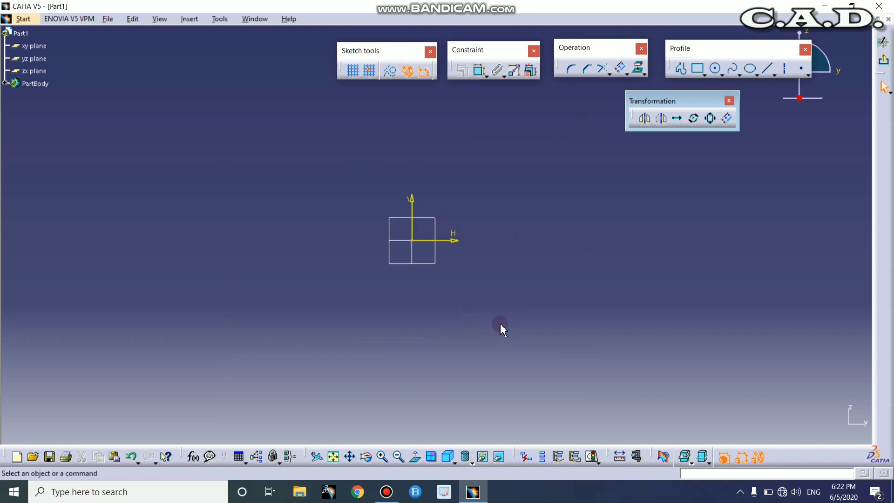
pyautogui.moveTo(518, 276); pyautogui.dragTo(544, 259, button='middle')
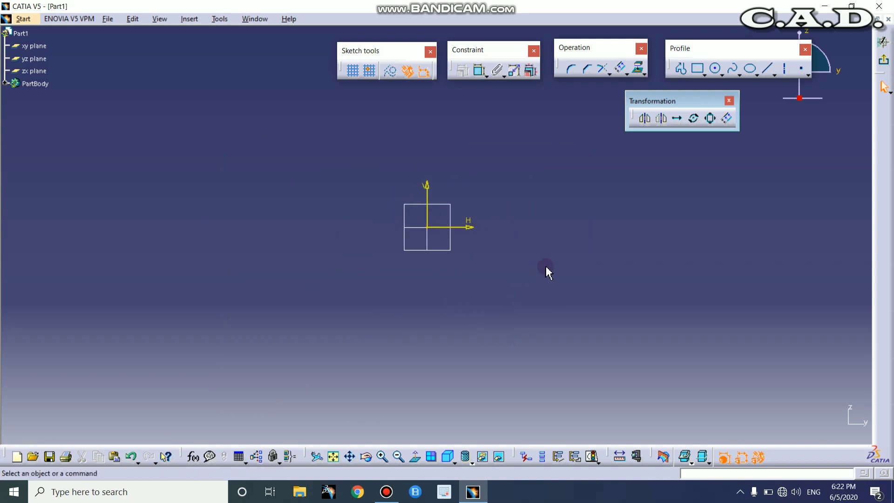